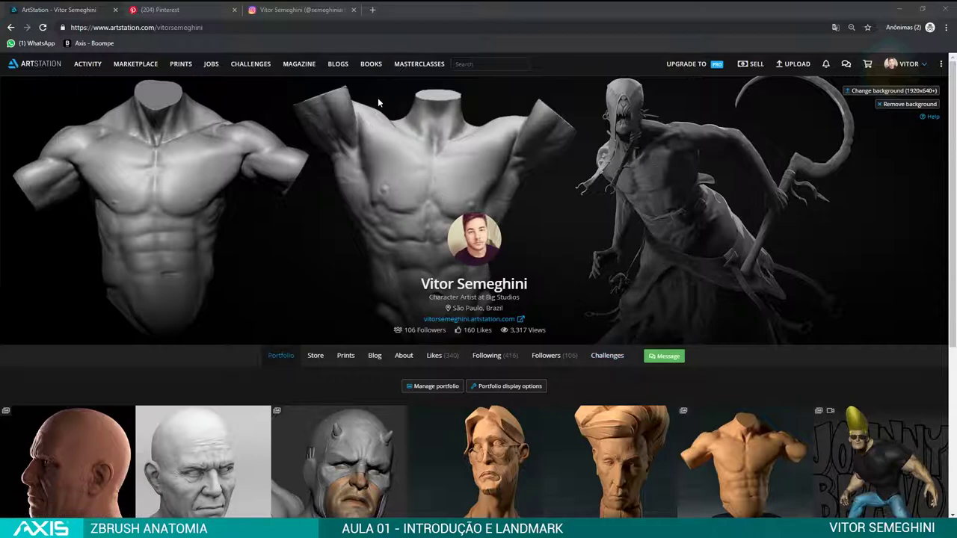
Browse the artist's Instagram profile, scrolling down through the posts and back up.
{"action": "left_click", "coordinate": [308, 11]}
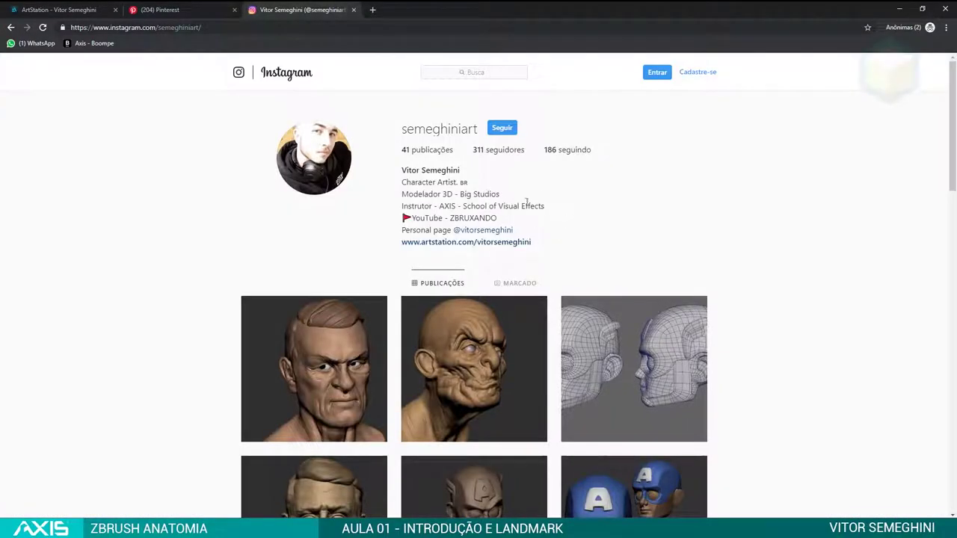
{"action": "scroll", "coordinate": [674, 241], "scroll_direction": "down", "scroll_amount": 1}
{"action": "scroll", "coordinate": [650, 246], "scroll_direction": "down", "scroll_amount": 2}
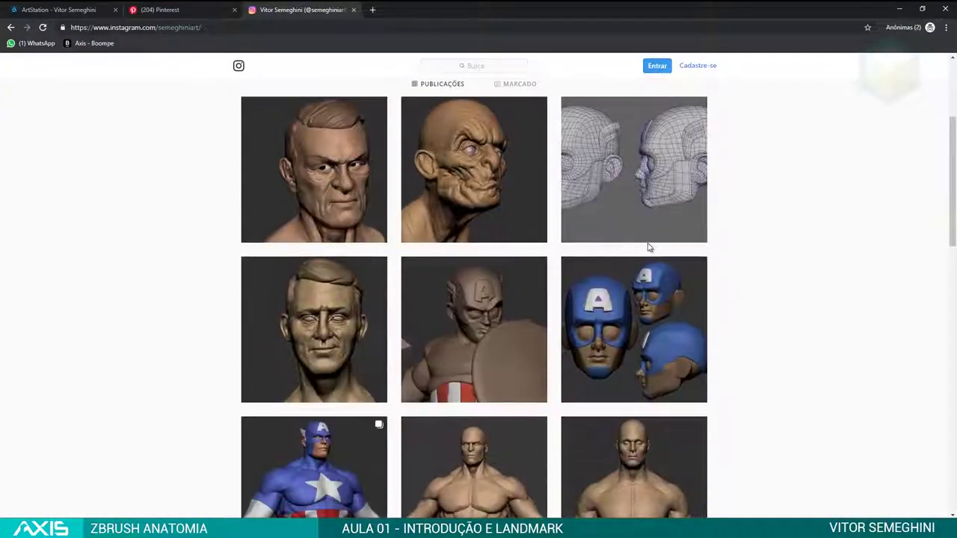
{"action": "scroll", "coordinate": [651, 243], "scroll_direction": "down", "scroll_amount": 2}
{"action": "scroll", "coordinate": [628, 239], "scroll_direction": "down", "scroll_amount": 2}
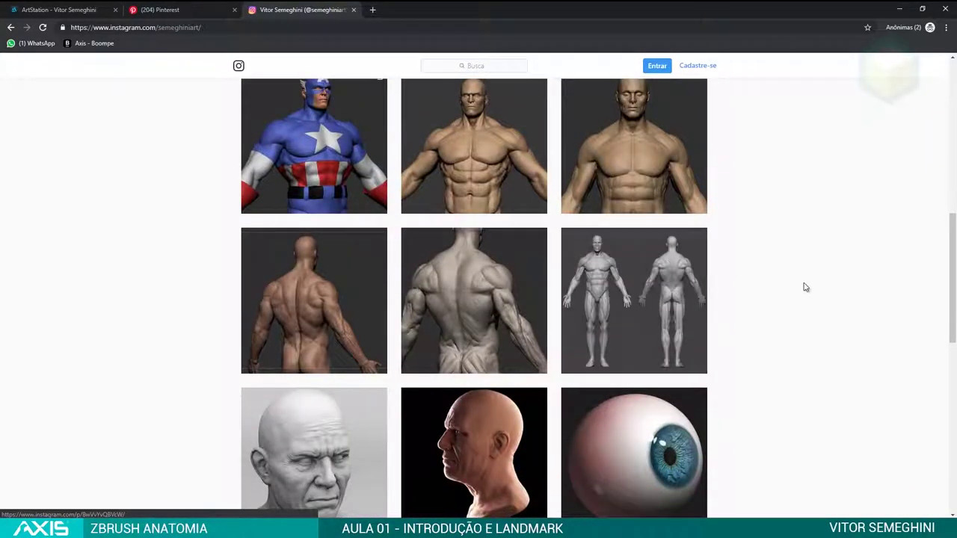
{"action": "scroll", "coordinate": [778, 329], "scroll_direction": "down", "scroll_amount": 3}
{"action": "scroll", "coordinate": [781, 322], "scroll_direction": "down", "scroll_amount": 1}
{"action": "scroll", "coordinate": [782, 320], "scroll_direction": "down", "scroll_amount": 2}
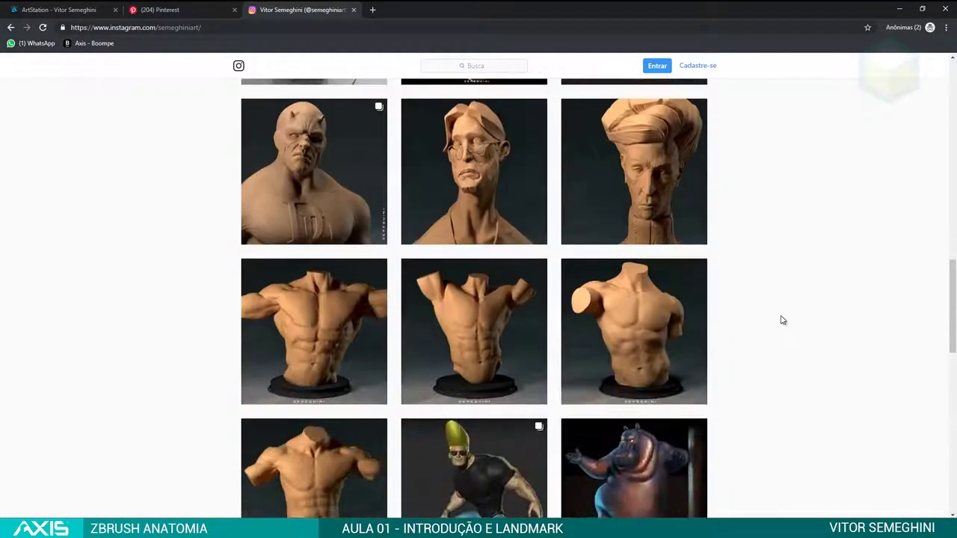
{"action": "scroll", "coordinate": [782, 320], "scroll_direction": "down", "scroll_amount": 3}
{"action": "scroll", "coordinate": [782, 320], "scroll_direction": "down", "scroll_amount": 1}
{"action": "scroll", "coordinate": [782, 316], "scroll_direction": "down", "scroll_amount": 2}
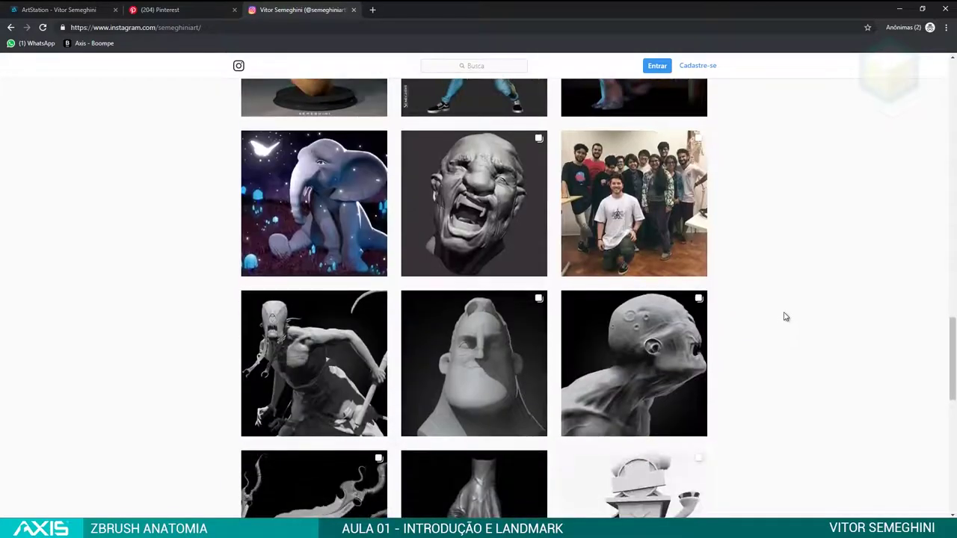
{"action": "scroll", "coordinate": [782, 316], "scroll_direction": "up", "scroll_amount": 5}
{"action": "scroll", "coordinate": [733, 311], "scroll_direction": "up", "scroll_amount": 3}
{"action": "scroll", "coordinate": [724, 284], "scroll_direction": "up", "scroll_amount": 4}
{"action": "scroll", "coordinate": [723, 282], "scroll_direction": "up", "scroll_amount": 4}
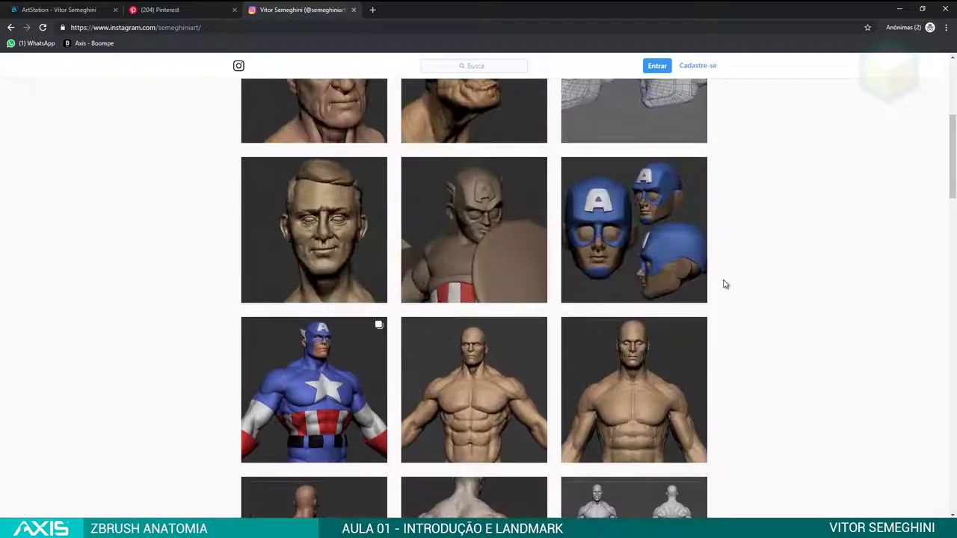
{"action": "scroll", "coordinate": [723, 282], "scroll_direction": "up", "scroll_amount": 4}
Return to the ArtStation portfolio, then move on to the Pinterest profile's boards.
{"action": "left_click", "coordinate": [80, 6]}
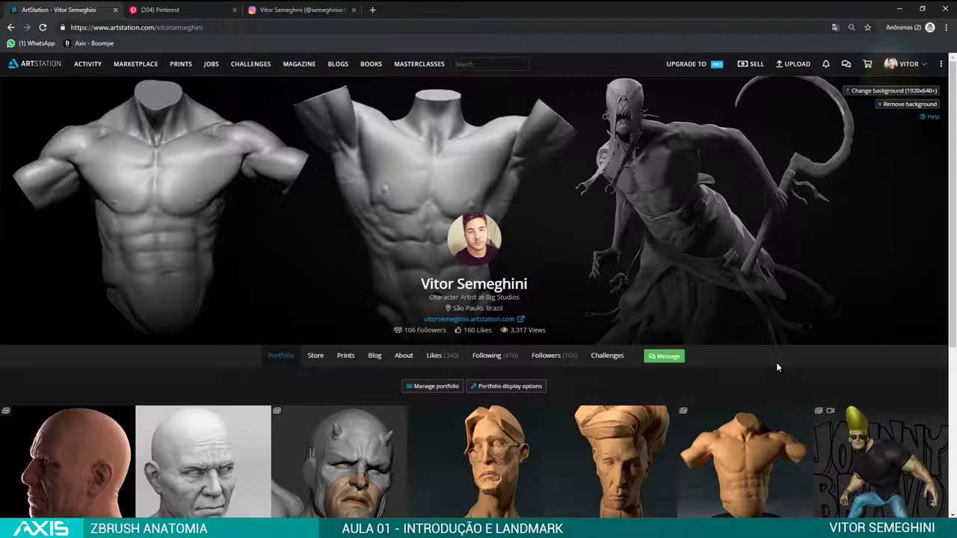
{"action": "left_click", "coordinate": [352, 10]}
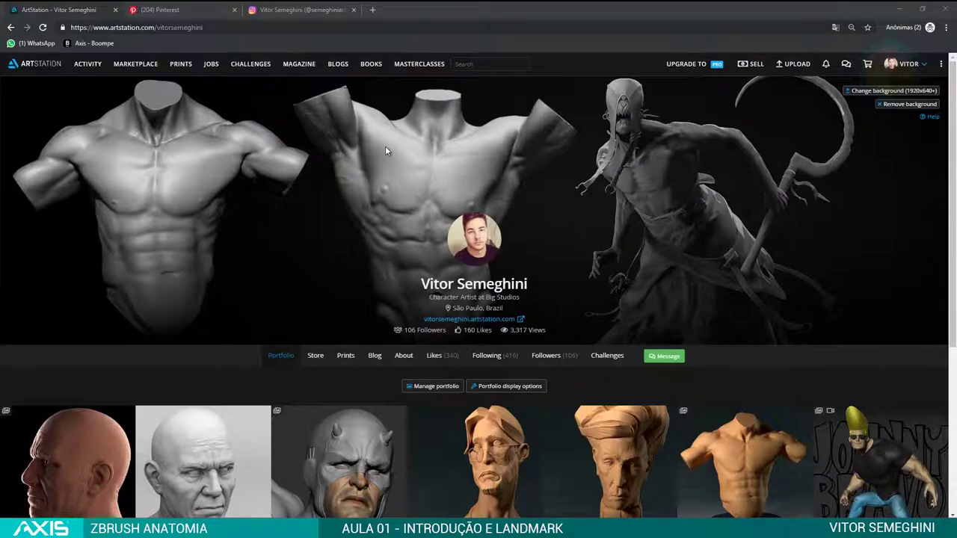
{"action": "left_click", "coordinate": [198, 12]}
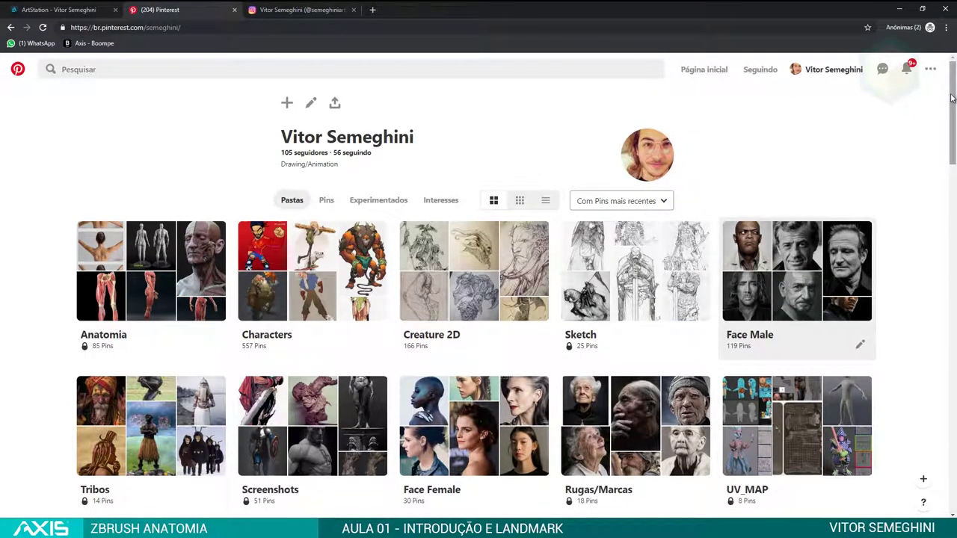
{"action": "left_click_drag", "start_coordinate": [951, 99], "coordinate": [942, 129]}
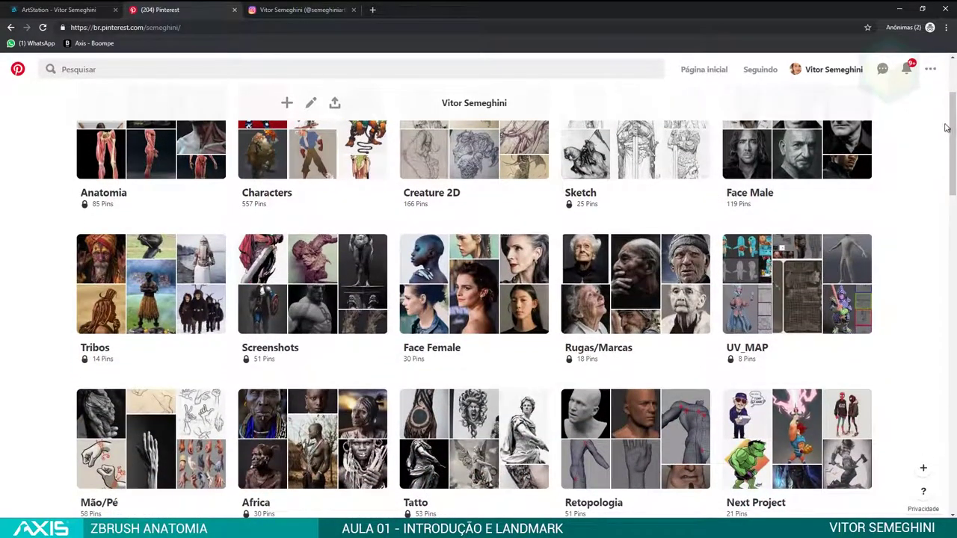
{"action": "scroll", "coordinate": [947, 131], "scroll_direction": "down", "scroll_amount": 2}
{"action": "left_click_drag", "start_coordinate": [947, 132], "coordinate": [952, 84]}
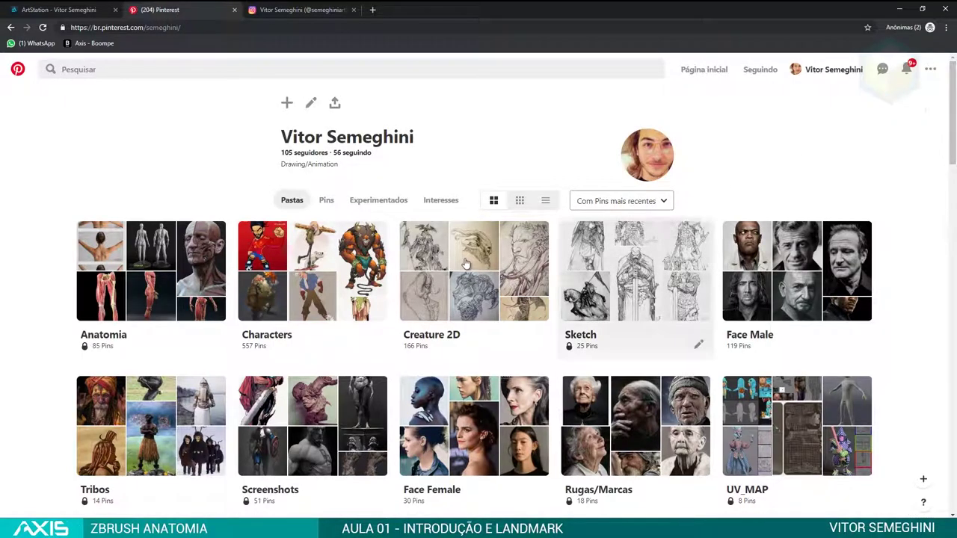
{"action": "left_click", "coordinate": [813, 281]}
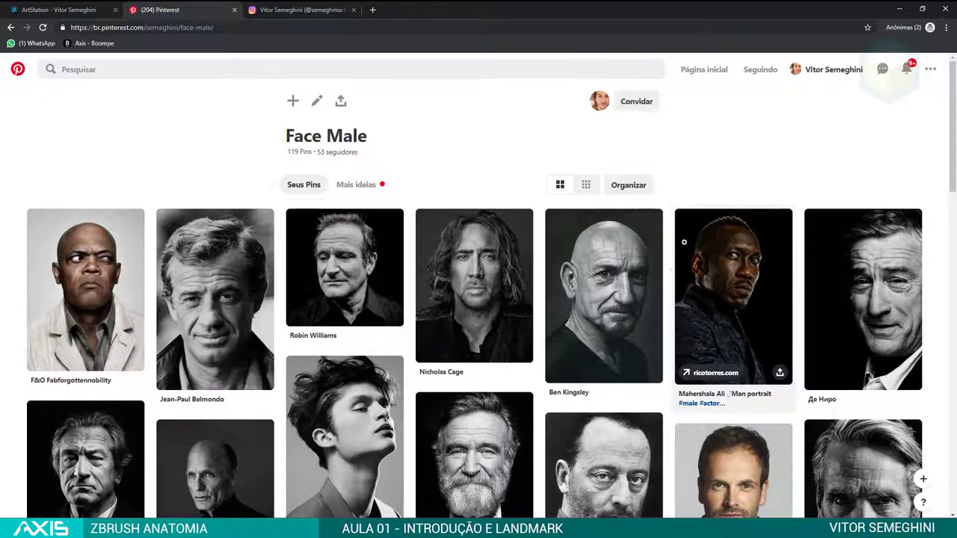
{"action": "scroll", "coordinate": [491, 344], "scroll_direction": "down", "scroll_amount": 3}
{"action": "scroll", "coordinate": [491, 344], "scroll_direction": "down", "scroll_amount": 2}
{"action": "scroll", "coordinate": [491, 345], "scroll_direction": "down", "scroll_amount": 1}
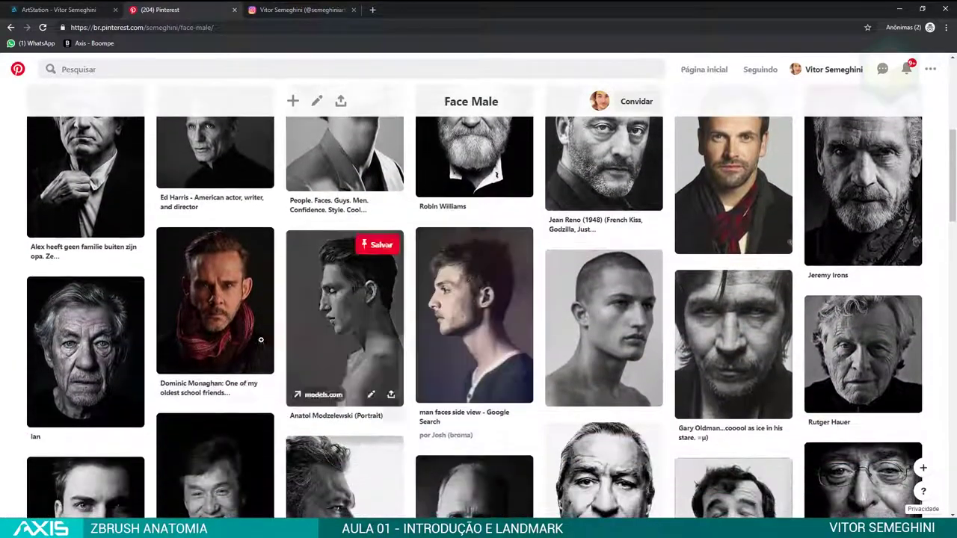
{"action": "scroll", "coordinate": [574, 411], "scroll_direction": "down", "scroll_amount": 4}
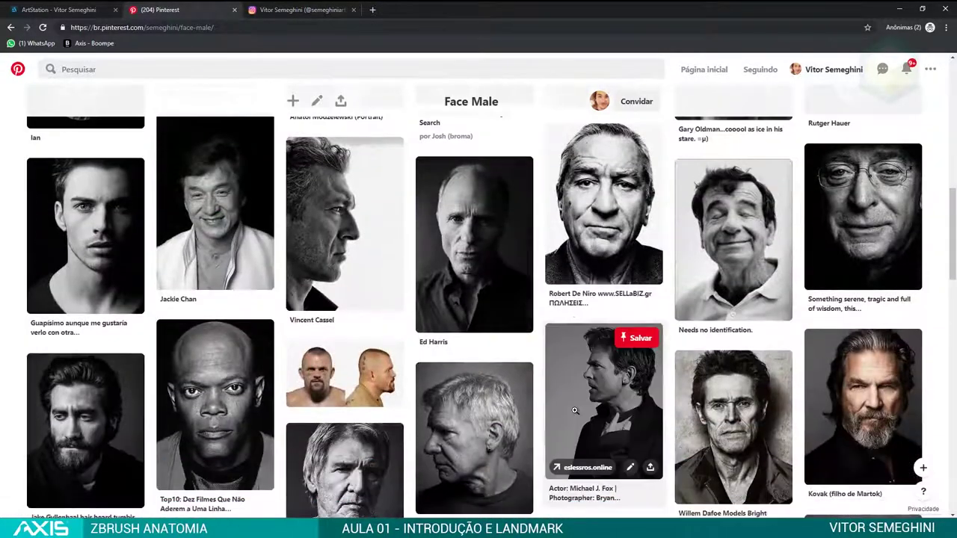
{"action": "scroll", "coordinate": [574, 410], "scroll_direction": "up", "scroll_amount": 4}
{"action": "scroll", "coordinate": [574, 411], "scroll_direction": "up", "scroll_amount": 4}
{"action": "scroll", "coordinate": [574, 410], "scroll_direction": "up", "scroll_amount": 1}
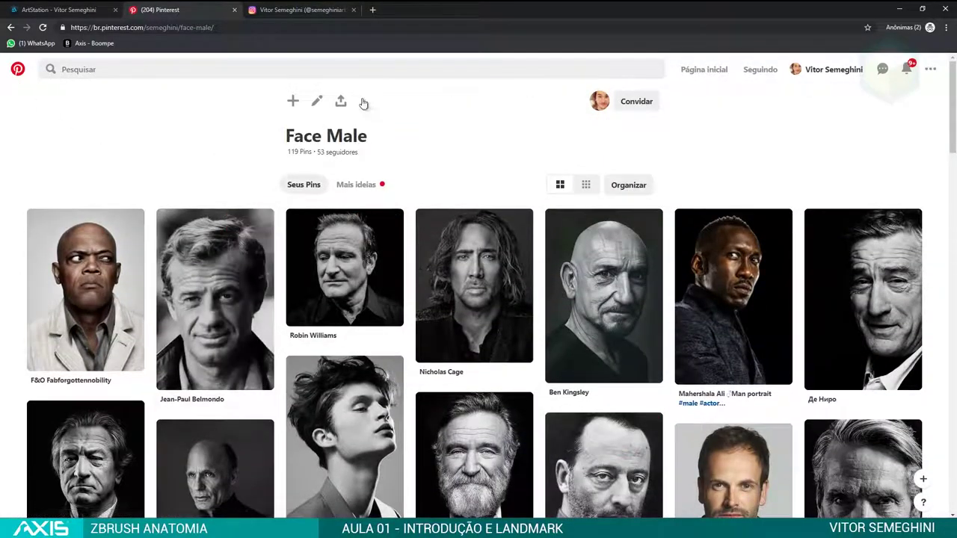
{"action": "left_click", "coordinate": [826, 72]}
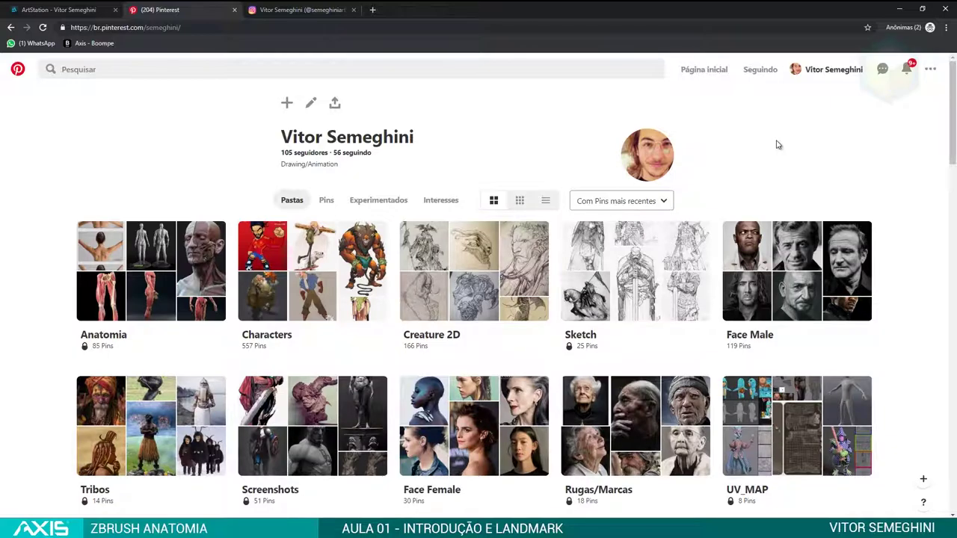
{"action": "scroll", "coordinate": [337, 317], "scroll_direction": "down", "scroll_amount": 2}
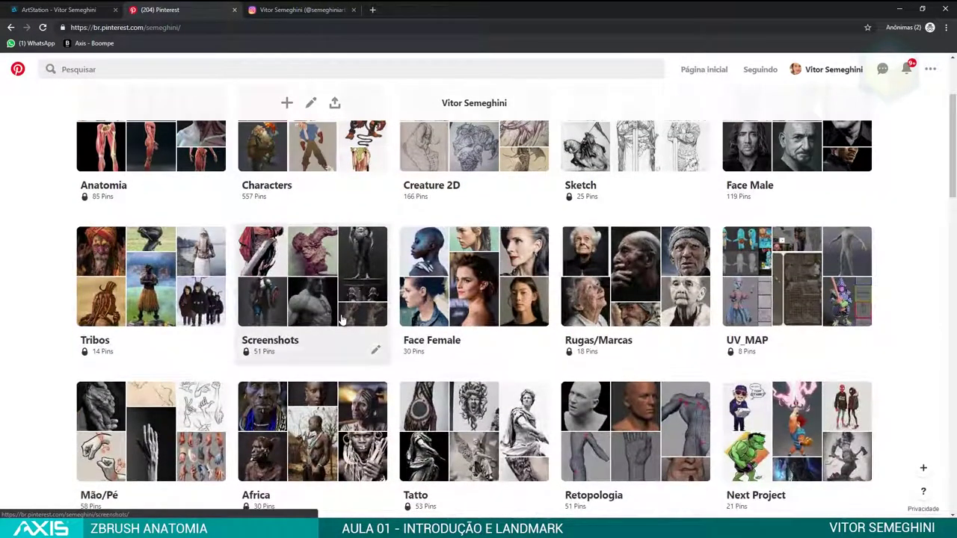
{"action": "scroll", "coordinate": [341, 320], "scroll_direction": "up", "scroll_amount": 2}
Open the Anatomia board and scroll through its muscle-figure and ribcage pins.
{"action": "left_click", "coordinate": [150, 284]}
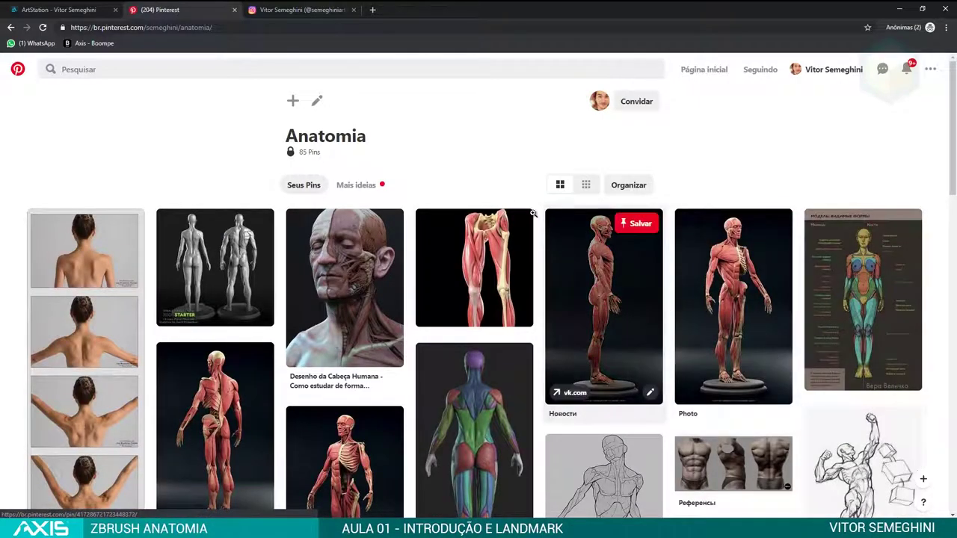
{"action": "scroll", "coordinate": [513, 308], "scroll_direction": "down", "scroll_amount": 2}
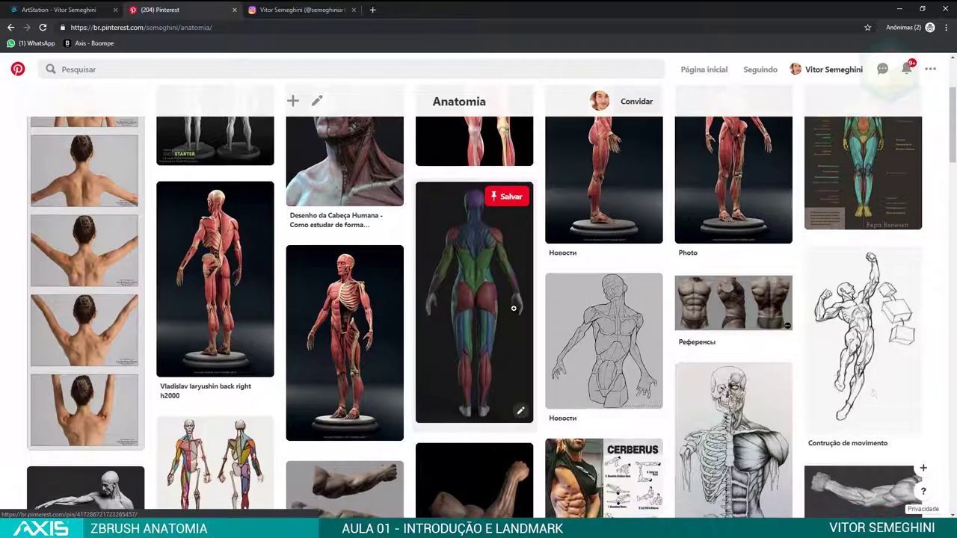
{"action": "scroll", "coordinate": [514, 308], "scroll_direction": "down", "scroll_amount": 1}
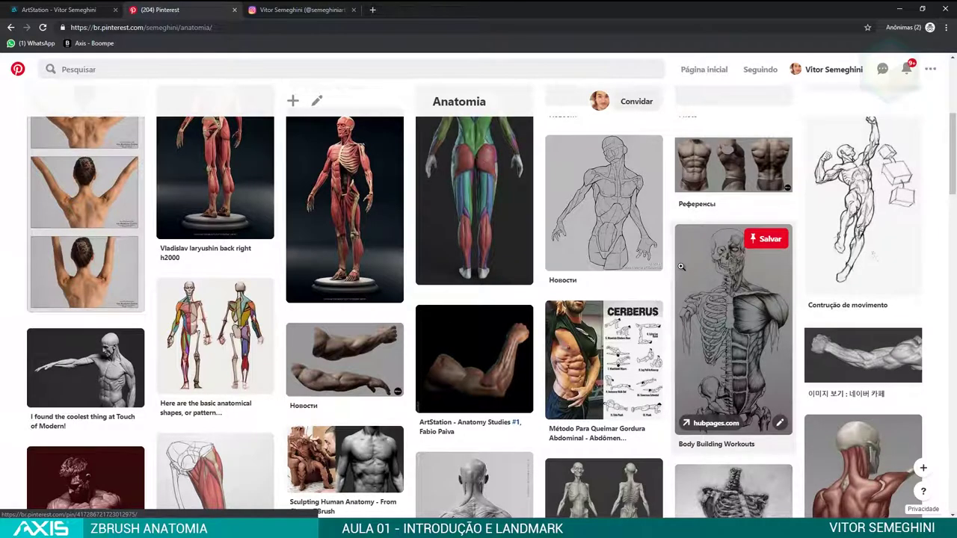
{"action": "scroll", "coordinate": [684, 266], "scroll_direction": "down", "scroll_amount": 1}
{"action": "scroll", "coordinate": [686, 266], "scroll_direction": "down", "scroll_amount": 1}
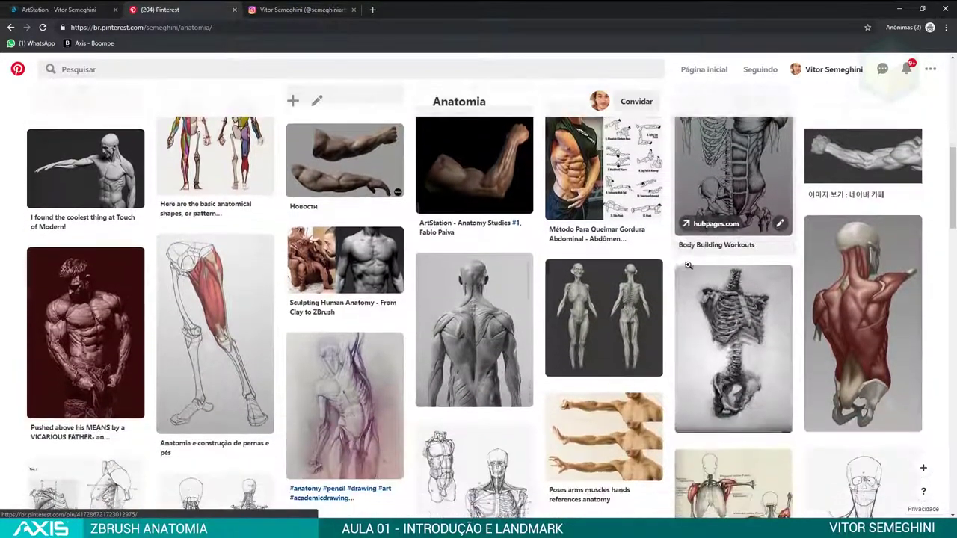
{"action": "scroll", "coordinate": [689, 267], "scroll_direction": "down", "scroll_amount": 1}
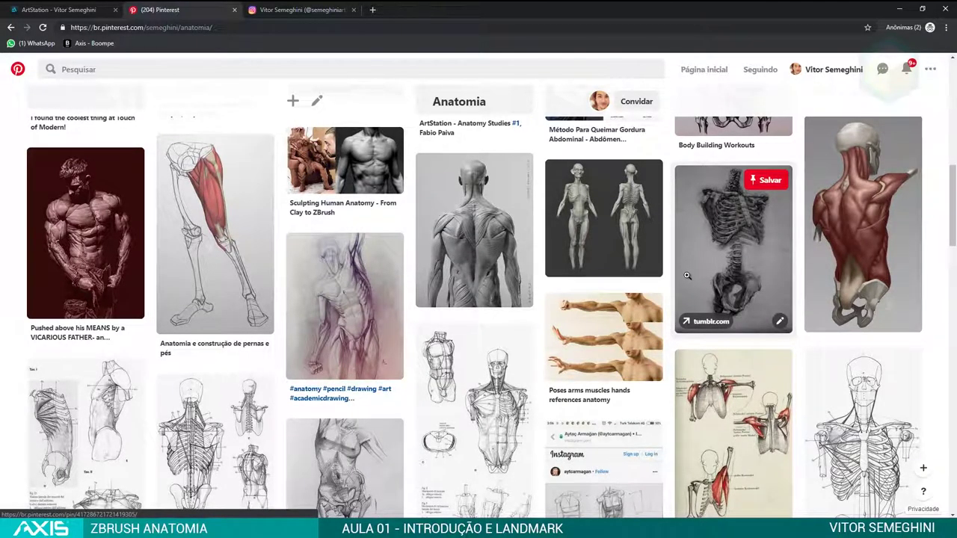
{"action": "scroll", "coordinate": [691, 276], "scroll_direction": "up", "scroll_amount": 2}
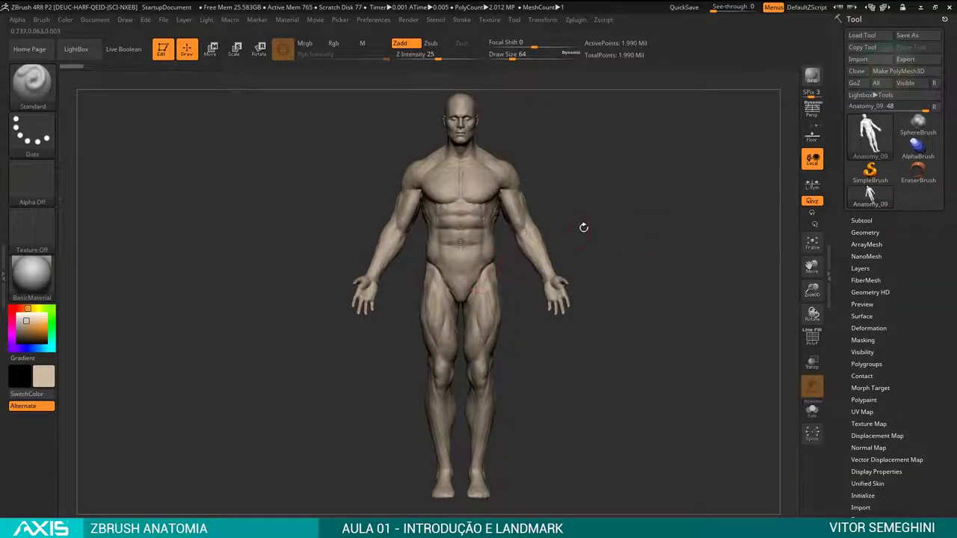
Zoom in on the Anatomy_09 model until its torso fills the front view.
{"action": "mouse_move", "coordinate": [583, 228]}
{"action": "left_mouse_down", "text": "alt"}
{"action": "mouse_move", "coordinate": [591, 252]}
{"action": "mouse_move", "coordinate": [576, 247]}
{"action": "mouse_move", "coordinate": [616, 203]}
{"action": "mouse_move", "coordinate": [589, 198]}
{"action": "mouse_move", "coordinate": [583, 250]}
{"action": "mouse_move", "coordinate": [592, 237]}
{"action": "mouse_move", "coordinate": [584, 234]}
{"action": "mouse_move", "coordinate": [589, 242]}
{"action": "left_mouse_up", "text": "alt"}
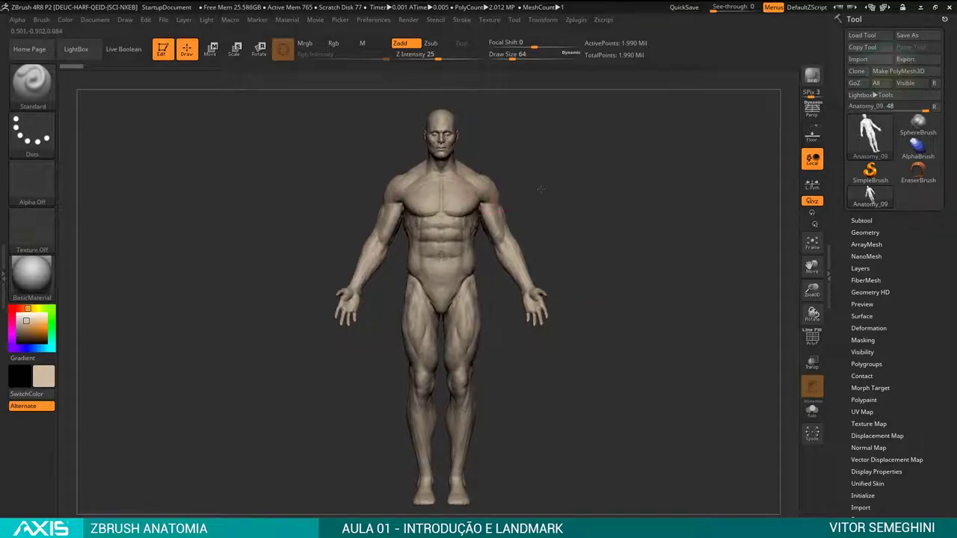
{"action": "mouse_move", "coordinate": [587, 239]}
{"action": "left_mouse_down", "text": "alt"}
{"action": "mouse_move", "coordinate": [588, 181]}
{"action": "mouse_move", "coordinate": [575, 224]}
{"action": "mouse_move", "coordinate": [556, 234]}
{"action": "left_mouse_up", "text": "alt"}
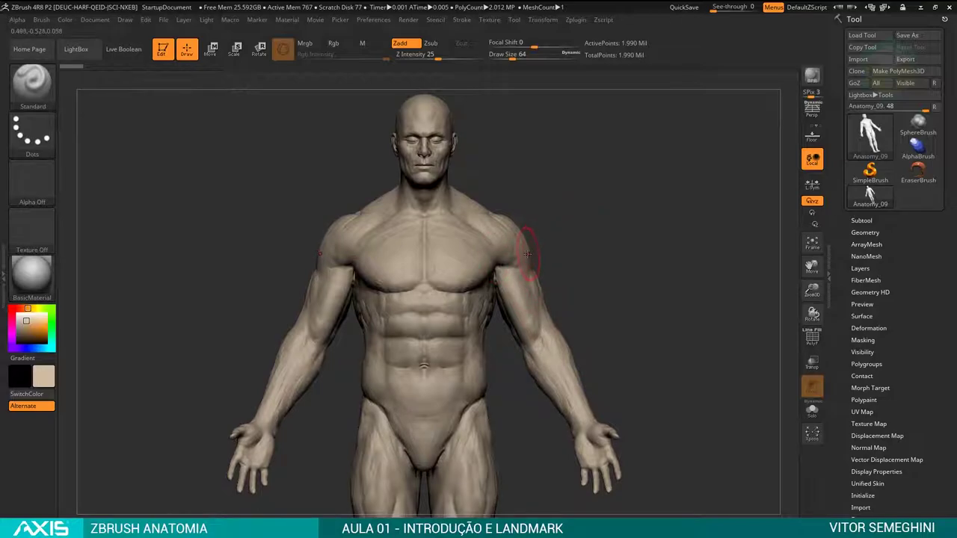
{"action": "key", "text": "alt+Tab"}
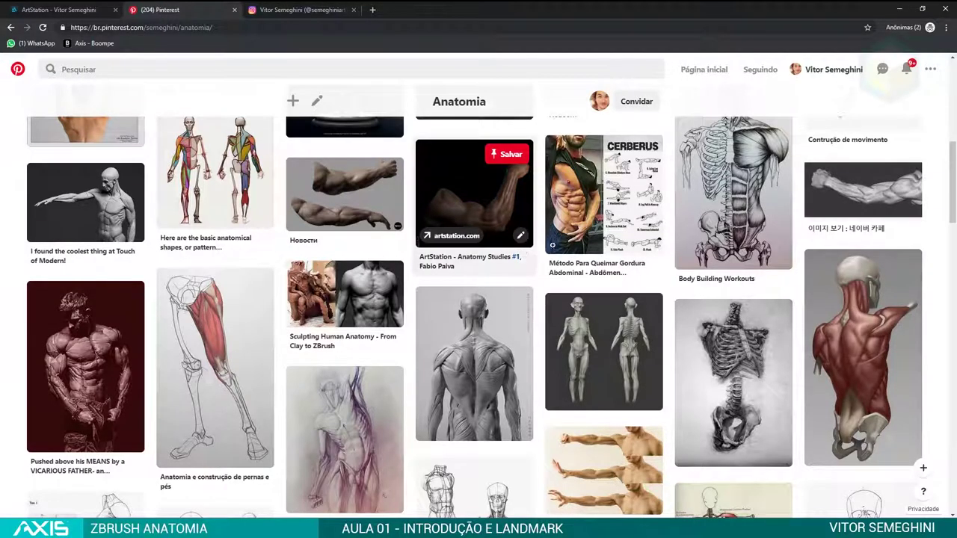
{"action": "scroll", "coordinate": [531, 299], "scroll_direction": "down", "scroll_amount": 4}
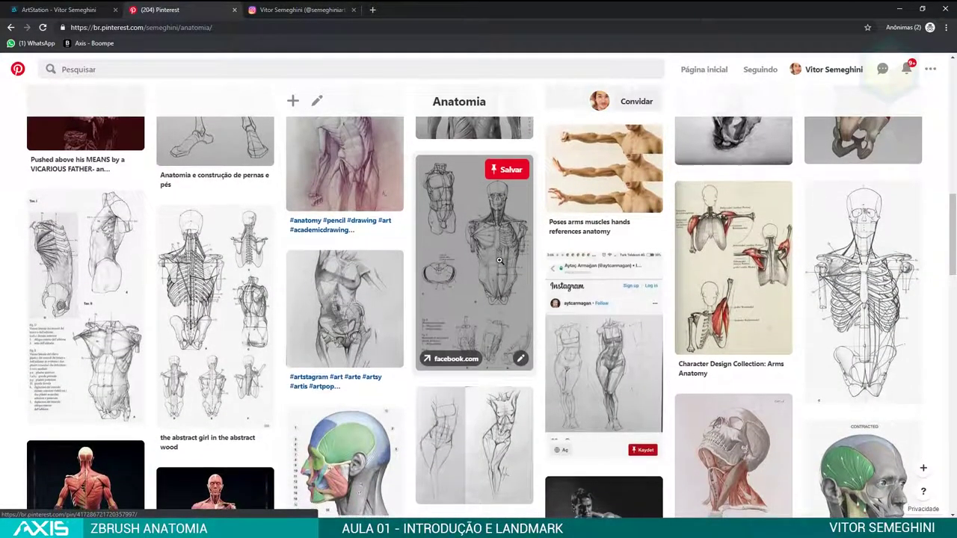
{"action": "scroll", "coordinate": [500, 260], "scroll_direction": "down", "scroll_amount": 4}
{"action": "mouse_move", "coordinate": [216, 269]}
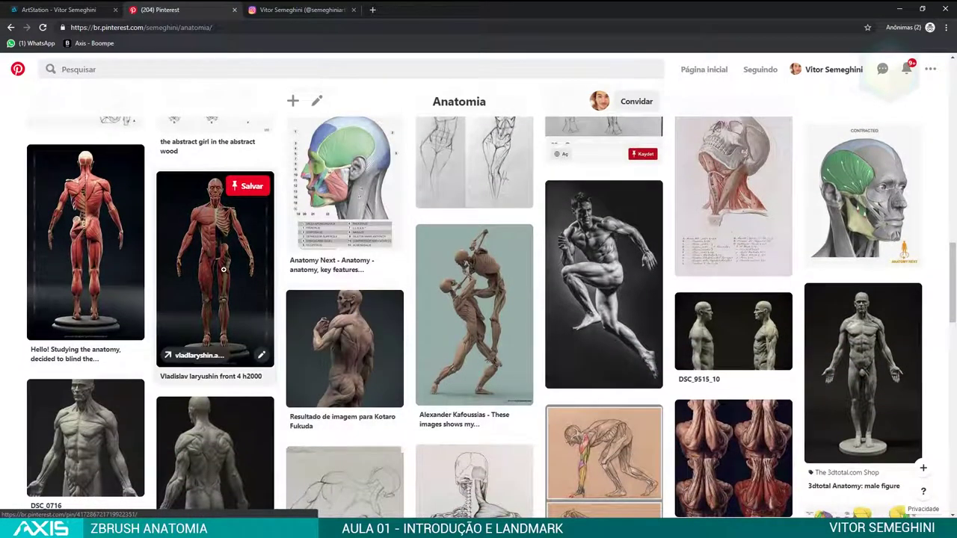
{"action": "left_click", "coordinate": [226, 274]}
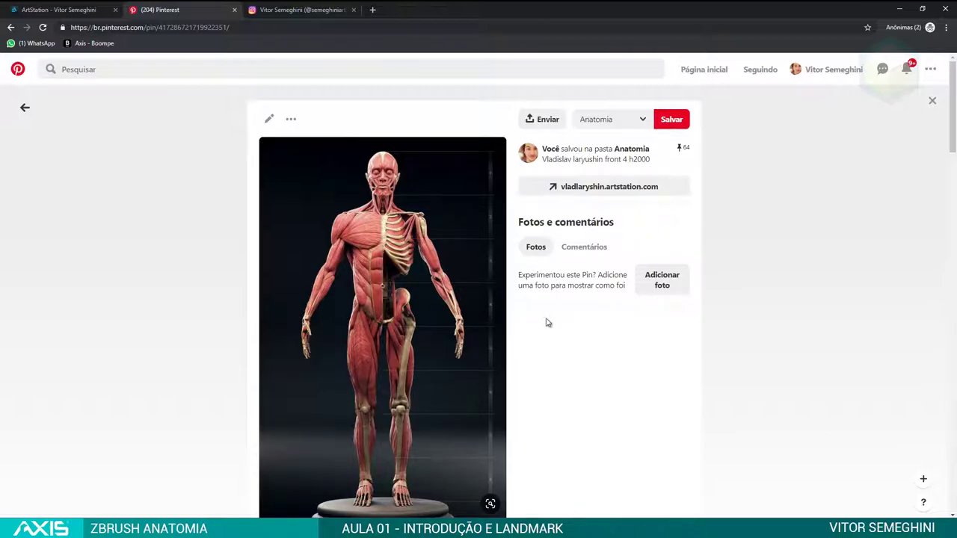
{"action": "key", "text": "alt+Tab"}
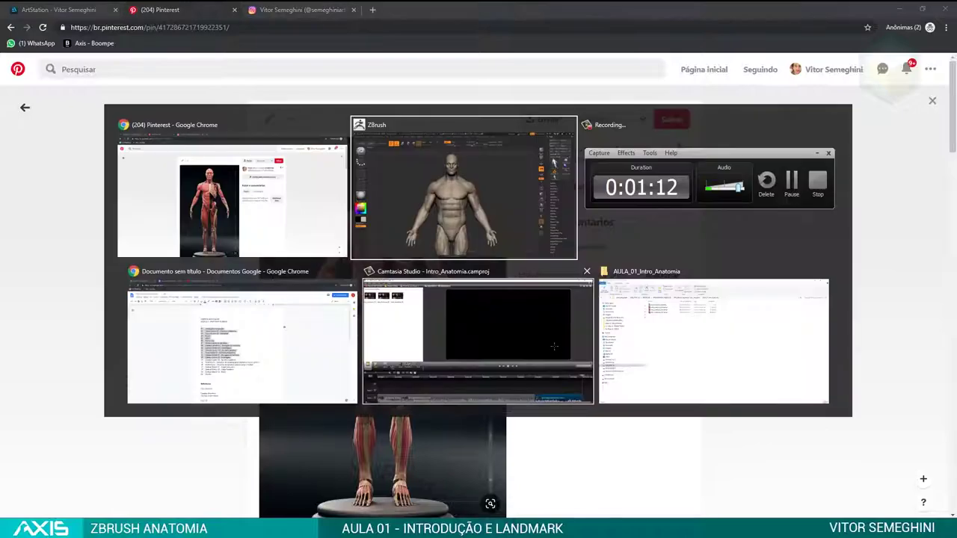
{"action": "mouse_move", "coordinate": [598, 212]}
{"action": "left_mouse_down"}
{"action": "mouse_move", "coordinate": [585, 222]}
{"action": "mouse_move", "coordinate": [605, 212]}
{"action": "mouse_move", "coordinate": [603, 223]}
{"action": "mouse_move", "coordinate": [568, 226]}
{"action": "left_mouse_up"}
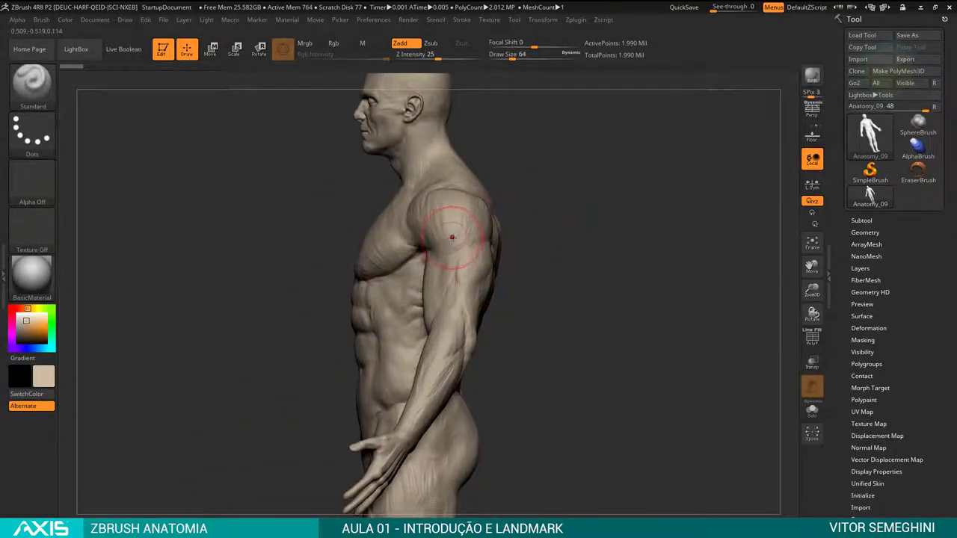
Set Draw Size to 27, reframe torso to thighs, and turn the model to study its back.
{"action": "mouse_move", "coordinate": [452, 243]}
{"action": "left_mouse_down"}
{"action": "mouse_move", "coordinate": [443, 246]}
{"action": "mouse_move", "coordinate": [475, 258]}
{"action": "mouse_move", "coordinate": [564, 258]}
{"action": "left_mouse_up"}
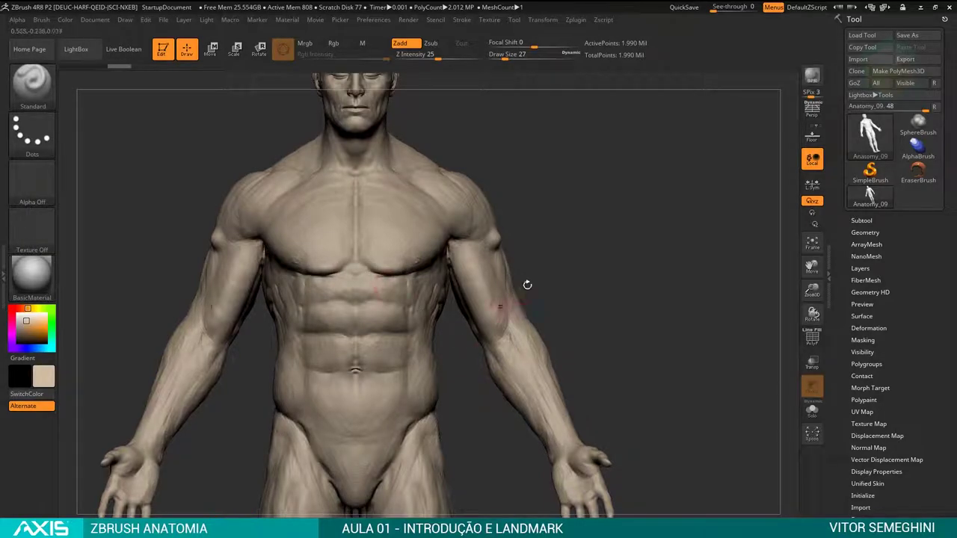
{"action": "left_click_drag", "start_coordinate": [527, 285], "coordinate": [449, 212], "text": "alt"}
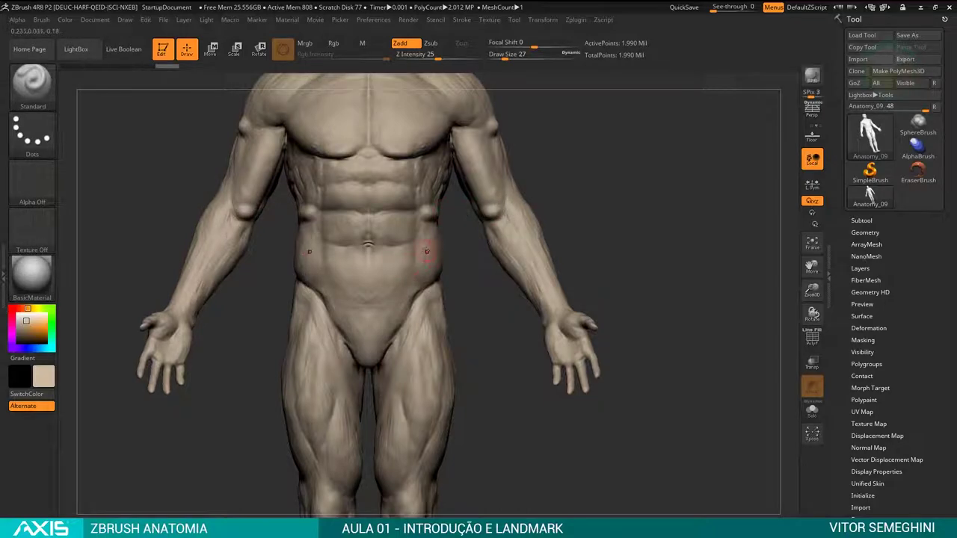
{"action": "left_click_drag", "start_coordinate": [523, 213], "coordinate": [483, 242]}
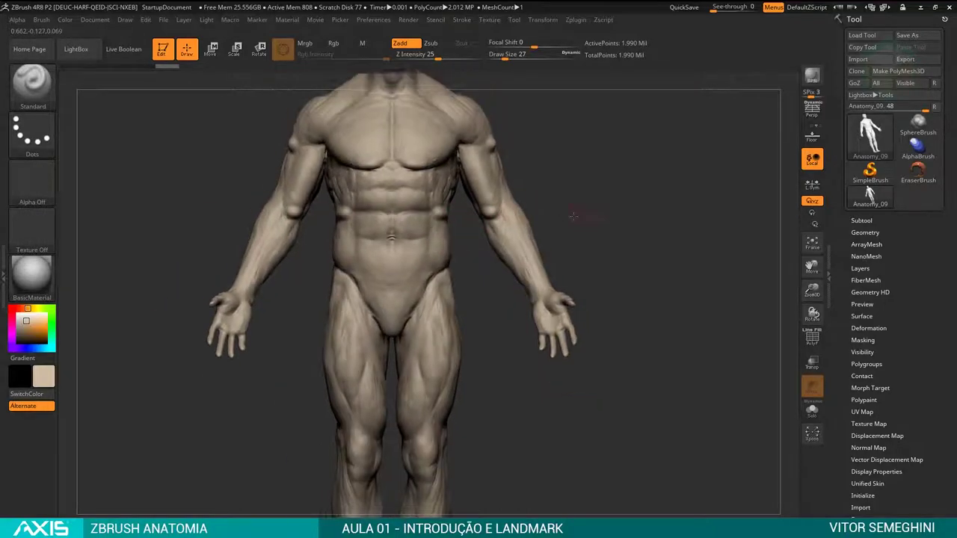
{"action": "scroll", "coordinate": [482, 242], "scroll_direction": "up", "scroll_amount": 3}
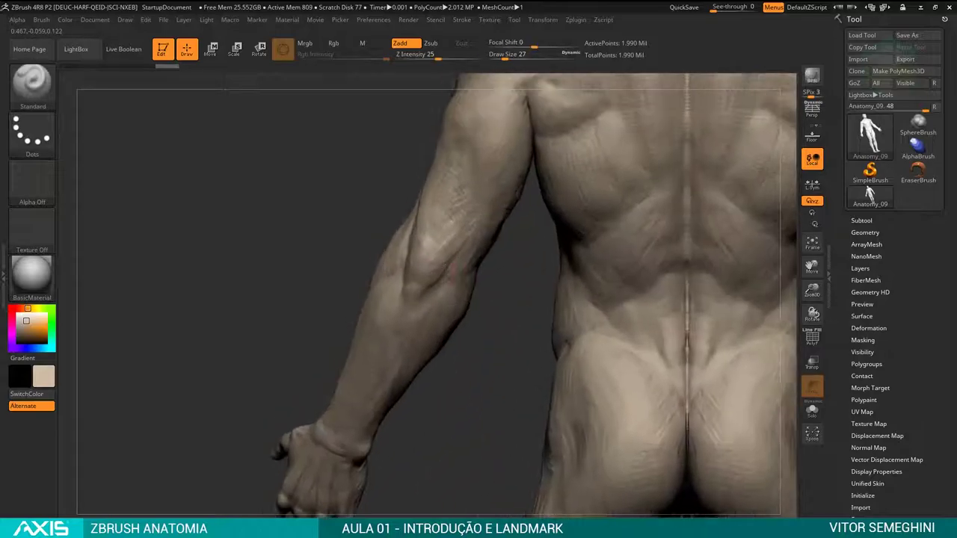
{"action": "mouse_move", "coordinate": [423, 263]}
{"action": "left_mouse_down"}
{"action": "mouse_move", "coordinate": [479, 282]}
{"action": "mouse_move", "coordinate": [419, 251]}
{"action": "left_mouse_up"}
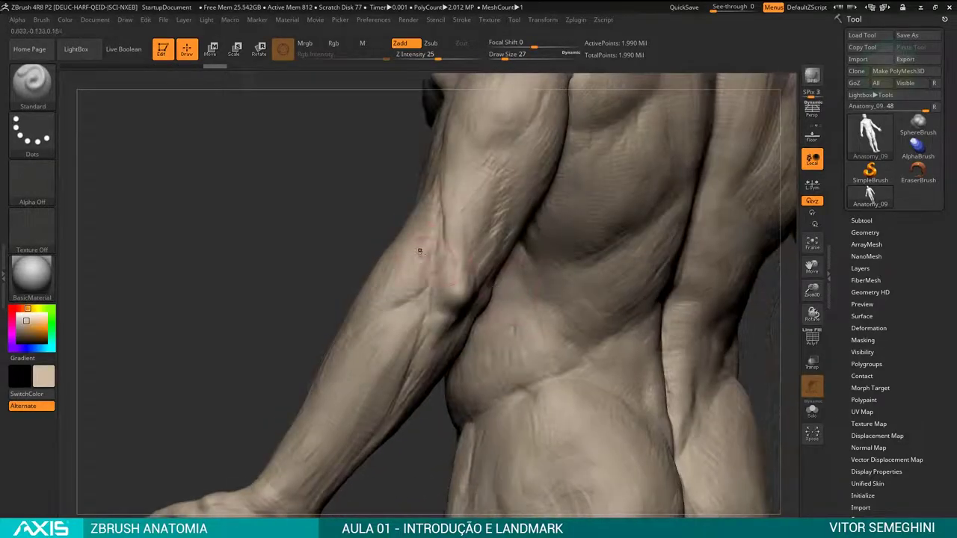
Orbit around the back, side and abdomen, snapping between front and three-quarter views.
{"action": "mouse_move", "coordinate": [332, 263]}
{"action": "left_mouse_down"}
{"action": "mouse_move", "coordinate": [434, 266]}
{"action": "mouse_move", "coordinate": [442, 219]}
{"action": "mouse_move", "coordinate": [556, 259]}
{"action": "mouse_move", "coordinate": [556, 226]}
{"action": "mouse_move", "coordinate": [551, 235]}
{"action": "left_mouse_up"}
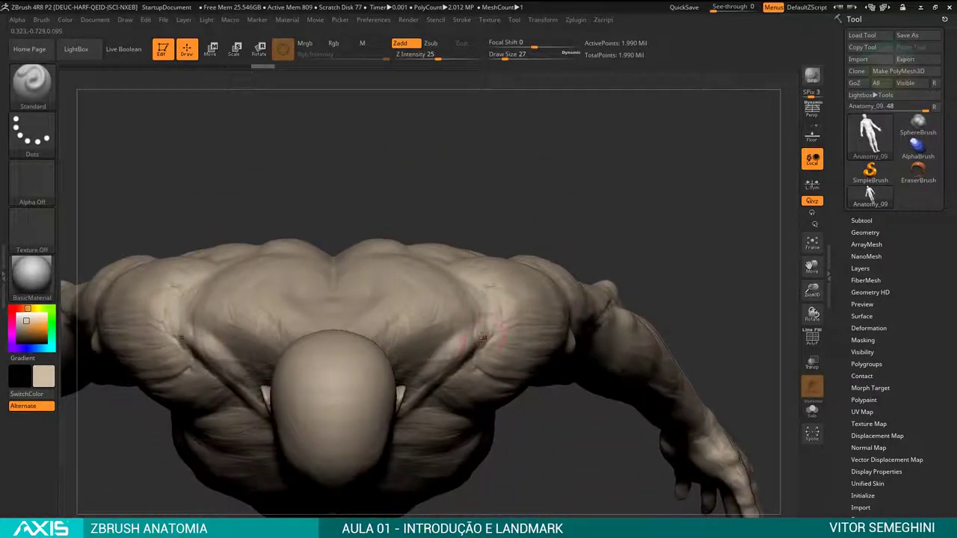
{"action": "left_click_drag", "start_coordinate": [453, 348], "coordinate": [436, 279]}
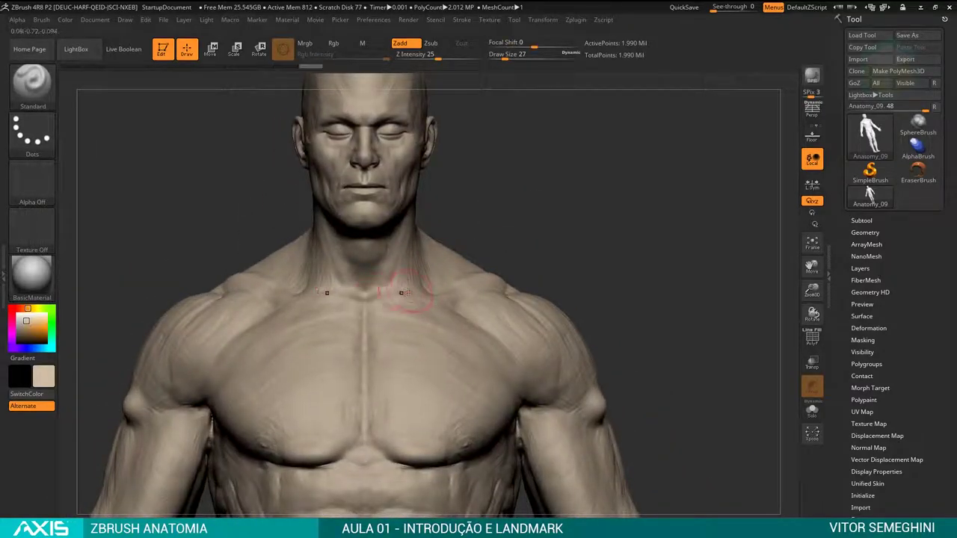
{"action": "left_click_drag", "start_coordinate": [463, 257], "coordinate": [332, 254]}
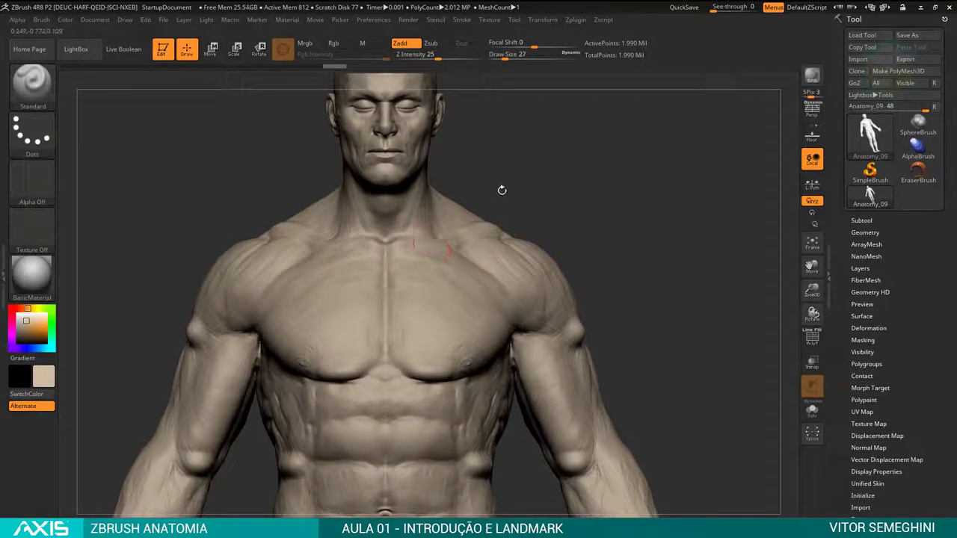
{"action": "left_click_drag", "start_coordinate": [500, 187], "coordinate": [425, 247]}
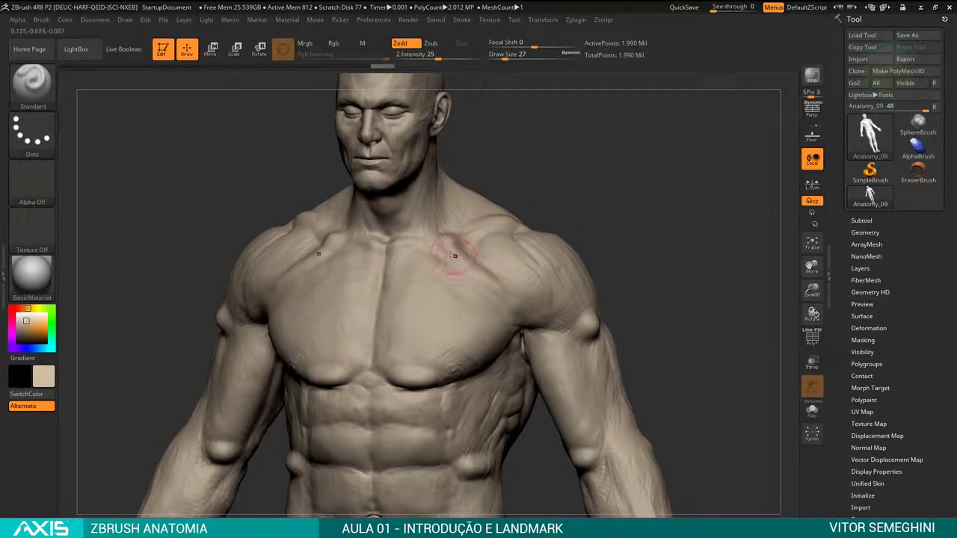
{"action": "mouse_move", "coordinate": [573, 207]}
{"action": "left_mouse_down", "text": "shift"}
{"action": "mouse_move", "coordinate": [573, 219]}
{"action": "mouse_move", "coordinate": [471, 209]}
{"action": "left_mouse_up", "text": "shift"}
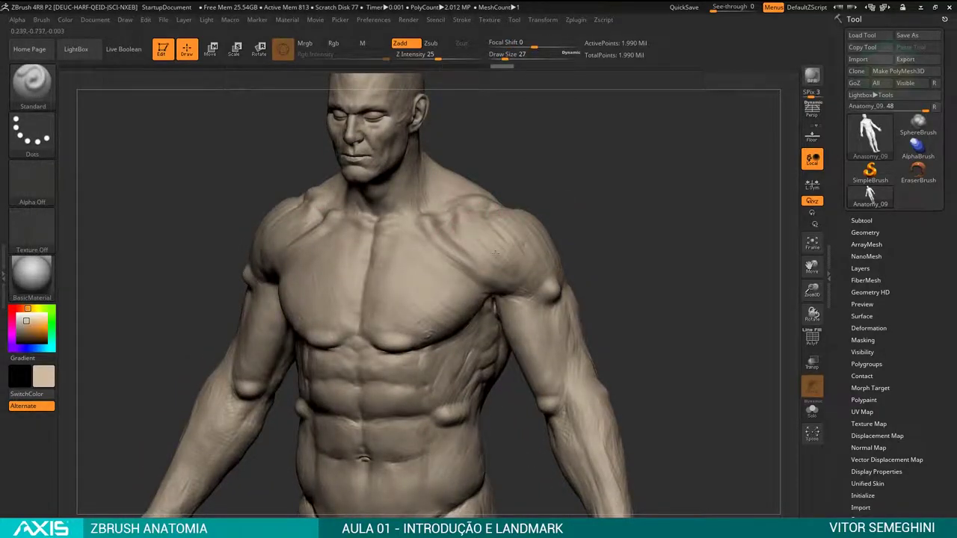
{"action": "mouse_move", "coordinate": [539, 270]}
{"action": "left_mouse_down"}
{"action": "mouse_move", "coordinate": [597, 213]}
{"action": "mouse_move", "coordinate": [455, 226]}
{"action": "left_mouse_up"}
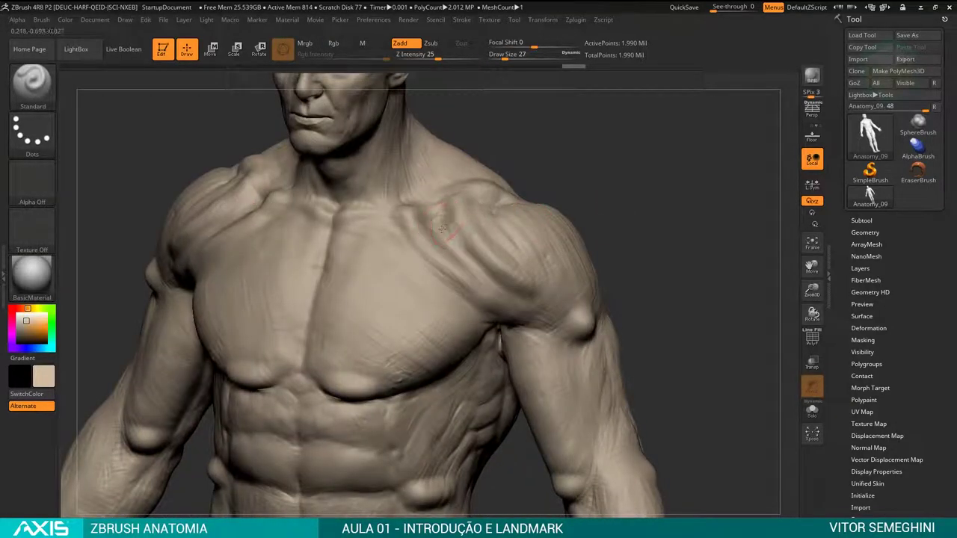
{"action": "mouse_move", "coordinate": [532, 228]}
{"action": "left_mouse_down", "text": "shift"}
{"action": "mouse_move", "coordinate": [401, 301]}
{"action": "mouse_move", "coordinate": [571, 207]}
{"action": "mouse_move", "coordinate": [550, 173]}
{"action": "left_mouse_up", "text": "shift"}
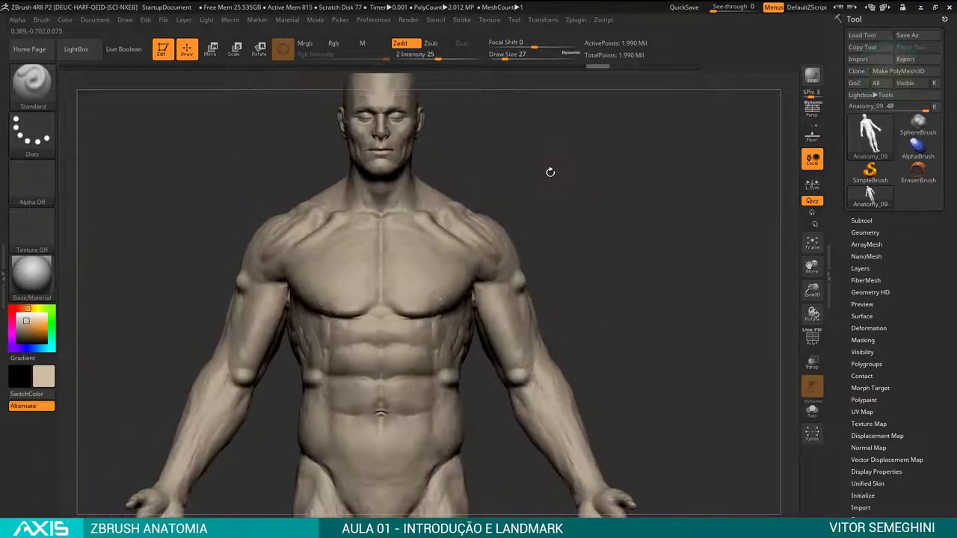
{"action": "mouse_move", "coordinate": [587, 240]}
{"action": "left_mouse_down", "text": "alt"}
{"action": "mouse_move", "coordinate": [560, 207]}
{"action": "mouse_move", "coordinate": [549, 214]}
{"action": "mouse_move", "coordinate": [566, 212]}
{"action": "left_mouse_up", "text": "alt"}
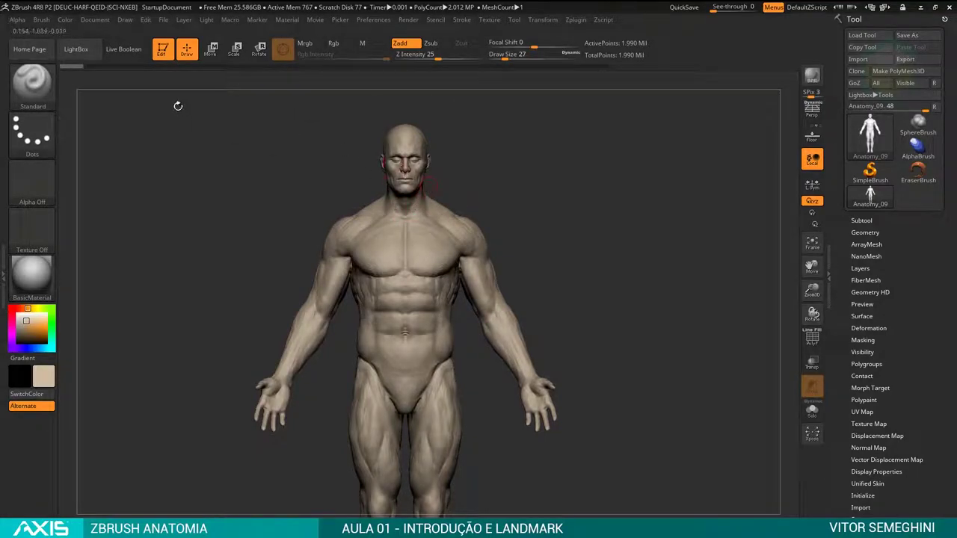
Load the humanMaleAverage ZTL from LightBox's Tool folder, then close LightBox.
{"action": "left_click", "coordinate": [86, 53]}
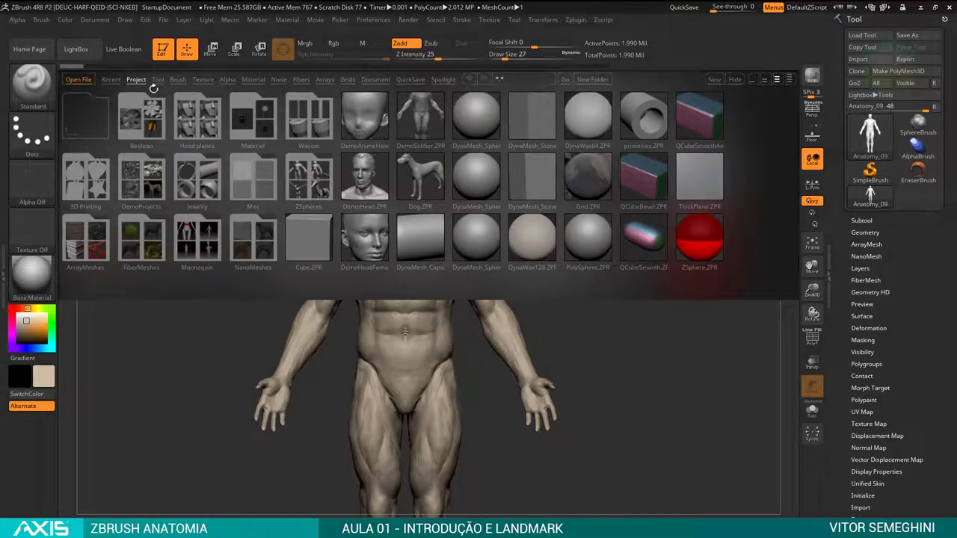
{"action": "left_click", "coordinate": [157, 80]}
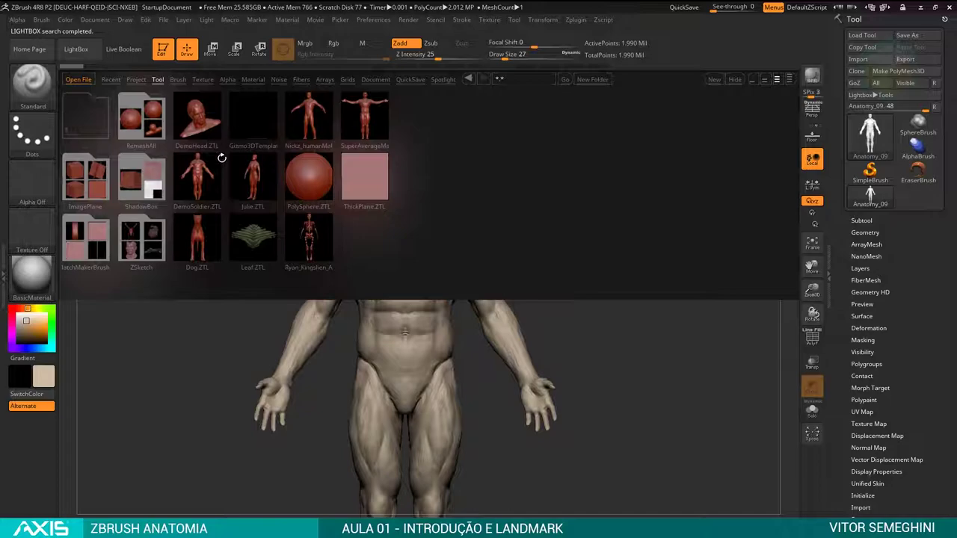
{"action": "double_click", "coordinate": [309, 115]}
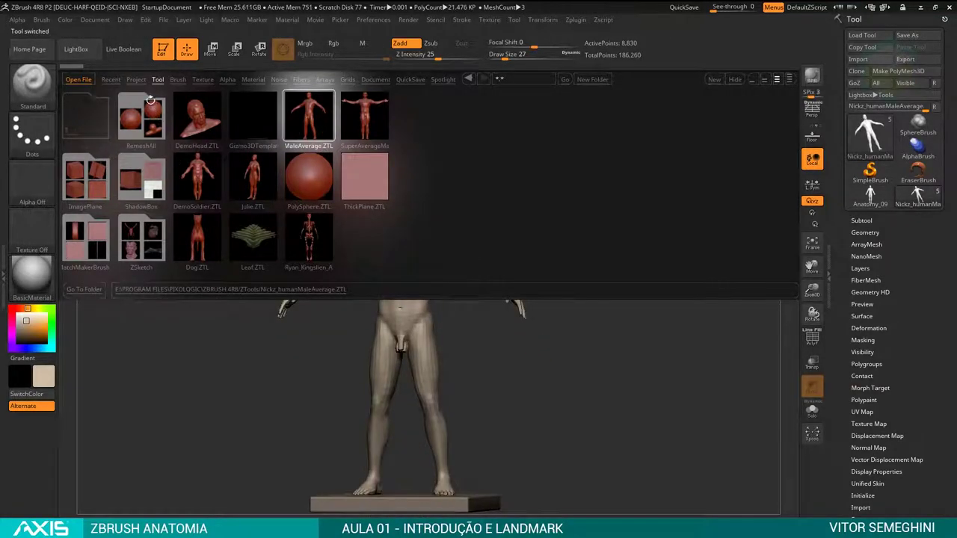
{"action": "left_click", "coordinate": [77, 52]}
Set DynaMesh Resolution to 64 in Tool > Geometry and remesh the figure into a coarse base.
{"action": "left_click", "coordinate": [865, 232]}
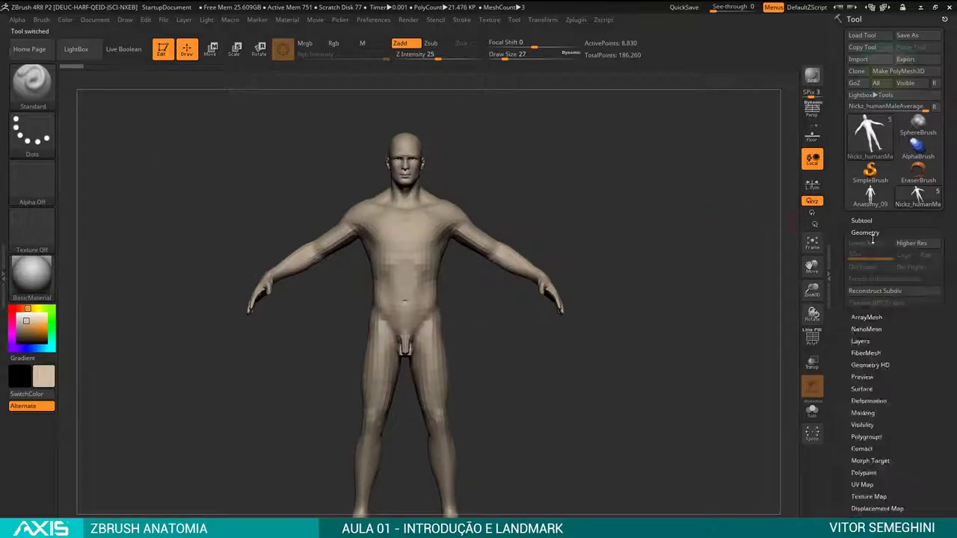
{"action": "left_click", "coordinate": [864, 398]}
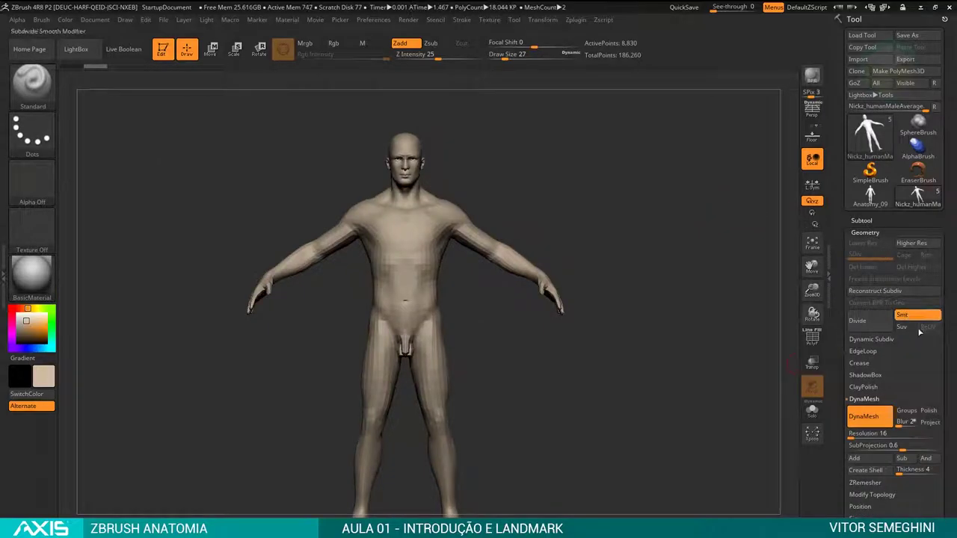
{"action": "scroll", "coordinate": [949, 350], "scroll_direction": "down", "scroll_amount": 3}
{"action": "left_click", "coordinate": [861, 409]}
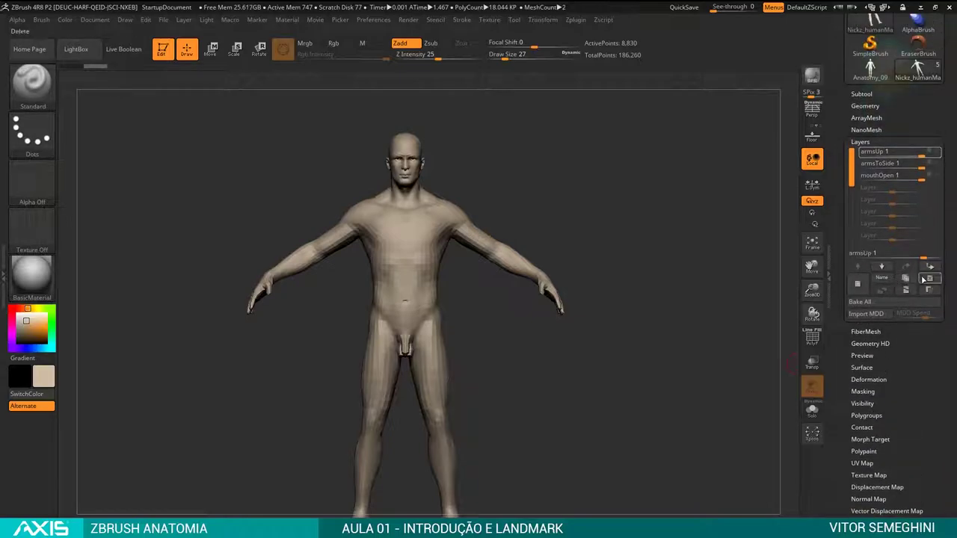
{"action": "left_click", "coordinate": [859, 141]}
{"action": "left_click", "coordinate": [865, 105]}
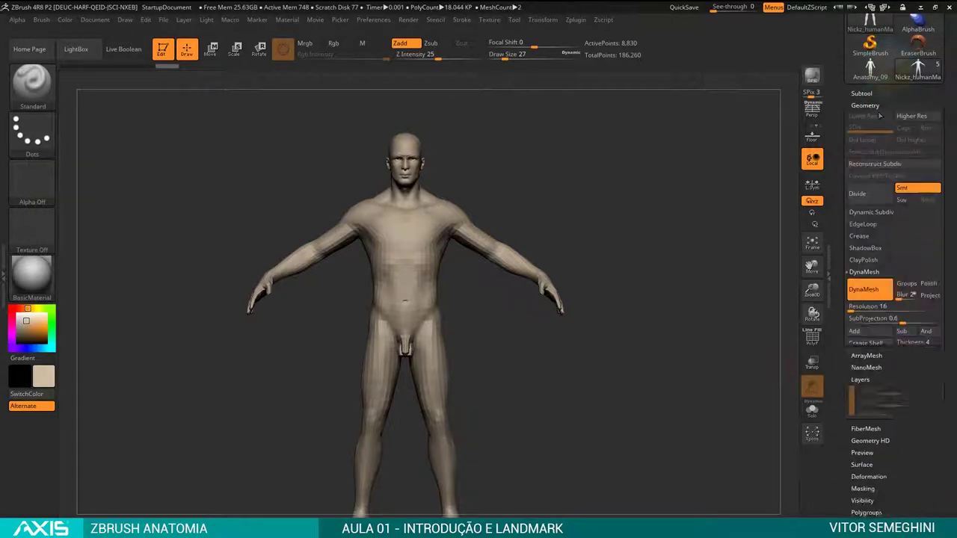
{"action": "left_click", "coordinate": [850, 306]}
{"action": "type", "text": "64"}
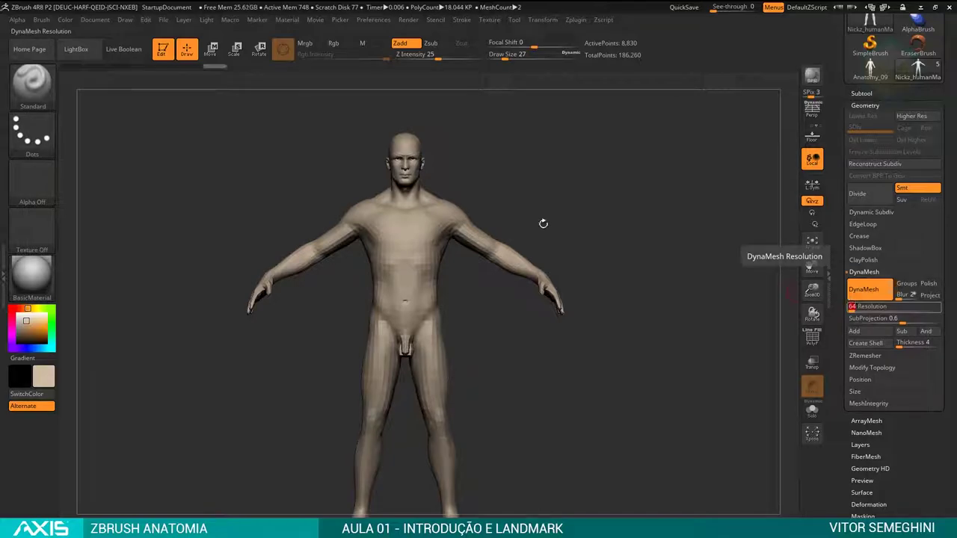
{"action": "key", "text": "Return"}
{"action": "mouse_move", "coordinate": [581, 235]}
{"action": "left_mouse_down"}
{"action": "mouse_move", "coordinate": [573, 227]}
{"action": "mouse_move", "coordinate": [591, 216]}
{"action": "mouse_move", "coordinate": [596, 160]}
{"action": "mouse_move", "coordinate": [642, 211]}
{"action": "mouse_move", "coordinate": [618, 184]}
{"action": "mouse_move", "coordinate": [600, 188]}
{"action": "left_mouse_up"}
Set brush size to 90 and smooth the blocky figure from front and three-quarter views.
{"action": "key", "text": "f"}
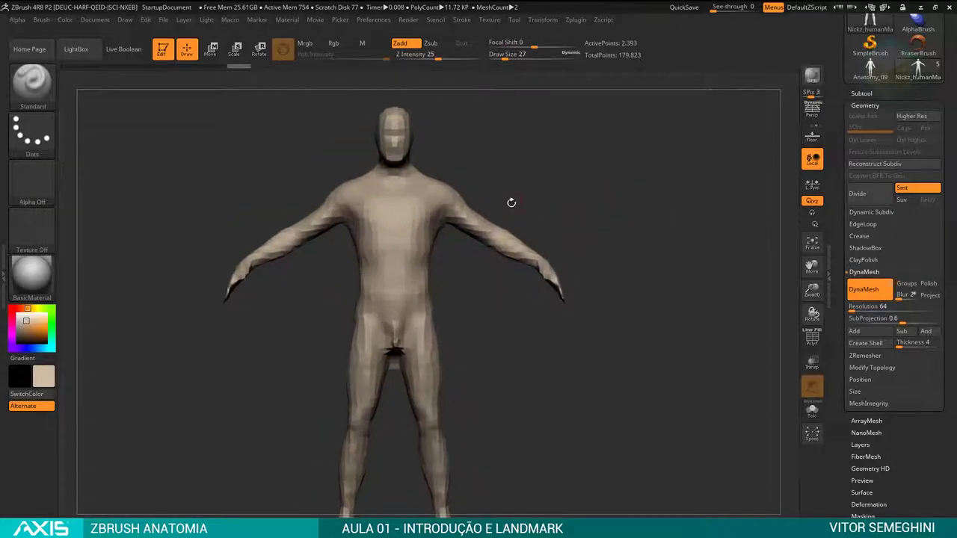
{"action": "key", "text": "space"}
{"action": "key", "text": "s"}
{"action": "left_click_drag", "start_coordinate": [530, 194], "coordinate": [422, 229]}
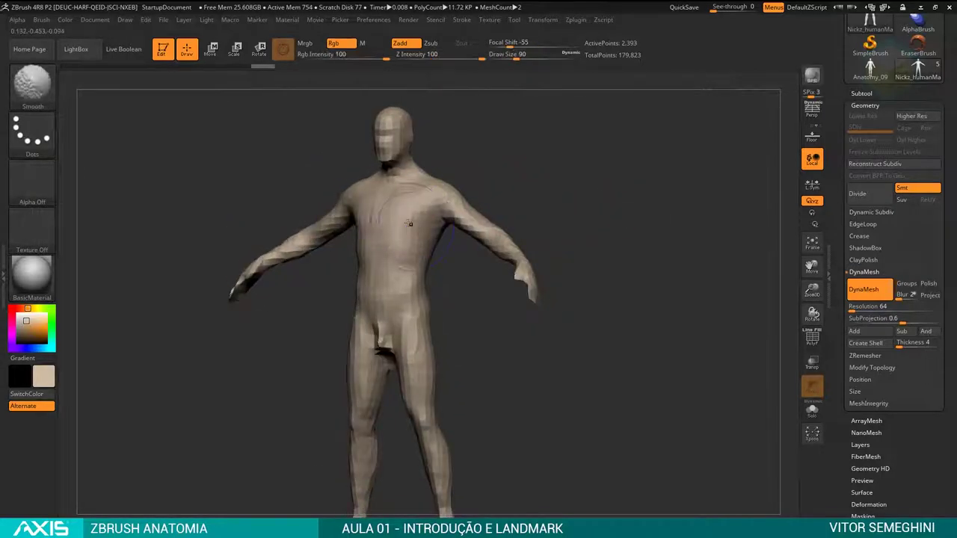
{"action": "key", "text": "b"}
{"action": "key", "text": "s"}
{"action": "key", "text": "t"}
{"action": "left_click_drag", "start_coordinate": [504, 171], "coordinate": [466, 219]}
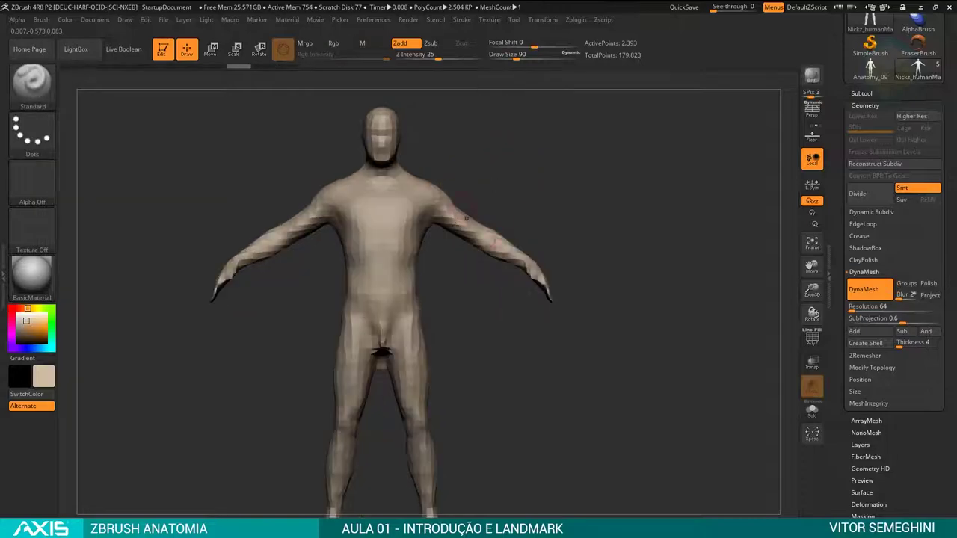
{"action": "key", "text": "shift"}
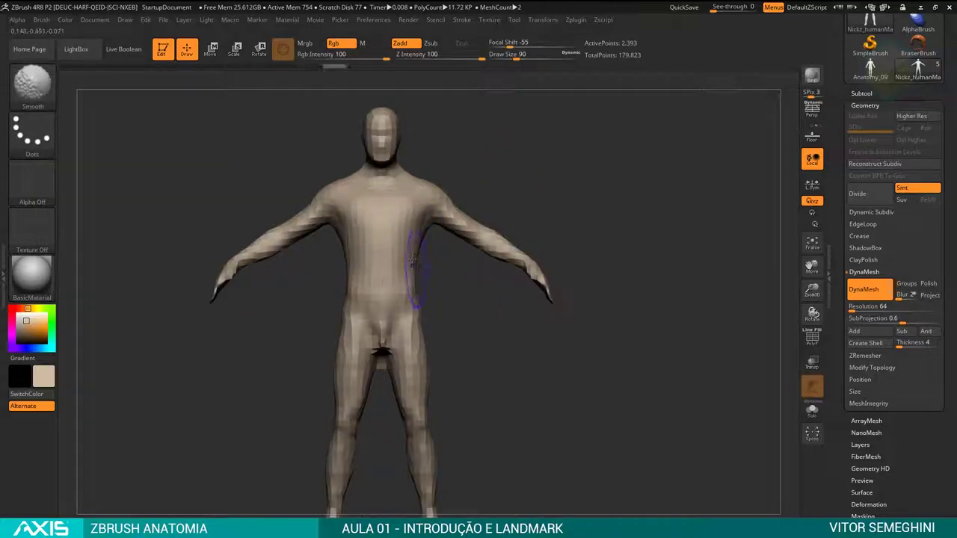
{"action": "mouse_move", "coordinate": [442, 354]}
{"action": "left_mouse_down"}
{"action": "mouse_move", "coordinate": [411, 280]}
{"action": "mouse_move", "coordinate": [506, 321]}
{"action": "mouse_move", "coordinate": [505, 282]}
{"action": "left_mouse_up"}
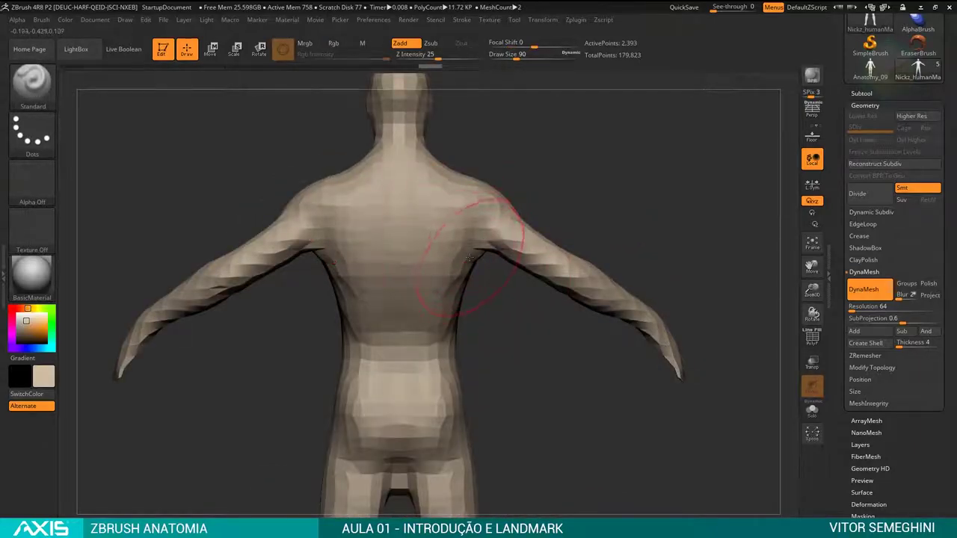
With the Move brush at 158, then 94, reshape back, armpits and shoulders symmetrically.
{"action": "key", "text": "b"}
{"action": "key", "text": "m"}
{"action": "key", "text": "v"}
{"action": "key", "text": "space"}
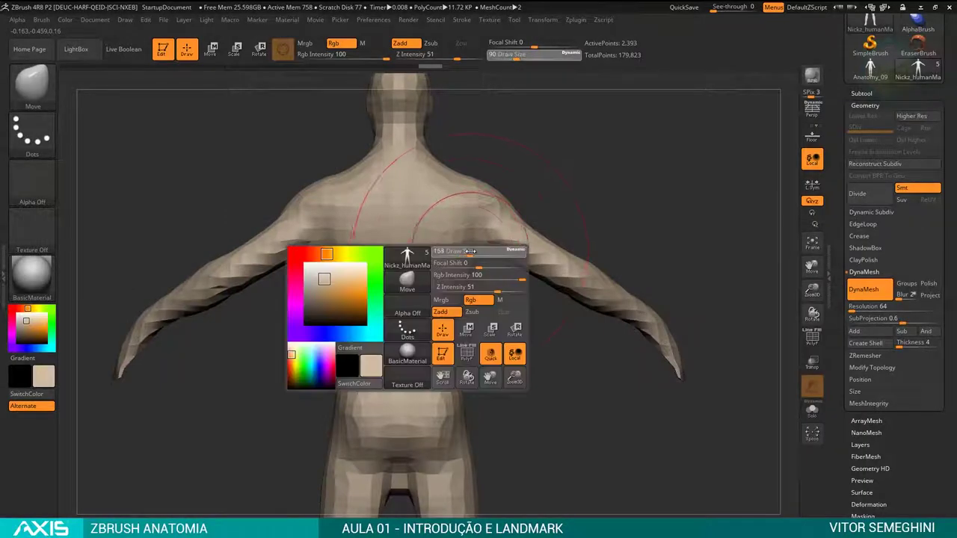
{"action": "left_click_drag", "start_coordinate": [456, 254], "coordinate": [486, 255]}
{"action": "mouse_move", "coordinate": [429, 246]}
{"action": "left_mouse_down"}
{"action": "mouse_move", "coordinate": [446, 258]}
{"action": "mouse_move", "coordinate": [441, 269]}
{"action": "left_mouse_up"}
{"action": "key", "text": "space"}
{"action": "mouse_move", "coordinate": [466, 212]}
{"action": "left_mouse_down"}
{"action": "mouse_move", "coordinate": [479, 193]}
{"action": "mouse_move", "coordinate": [523, 225]}
{"action": "mouse_move", "coordinate": [587, 203]}
{"action": "mouse_move", "coordinate": [512, 204]}
{"action": "mouse_move", "coordinate": [675, 162]}
{"action": "mouse_move", "coordinate": [584, 220]}
{"action": "left_mouse_up"}
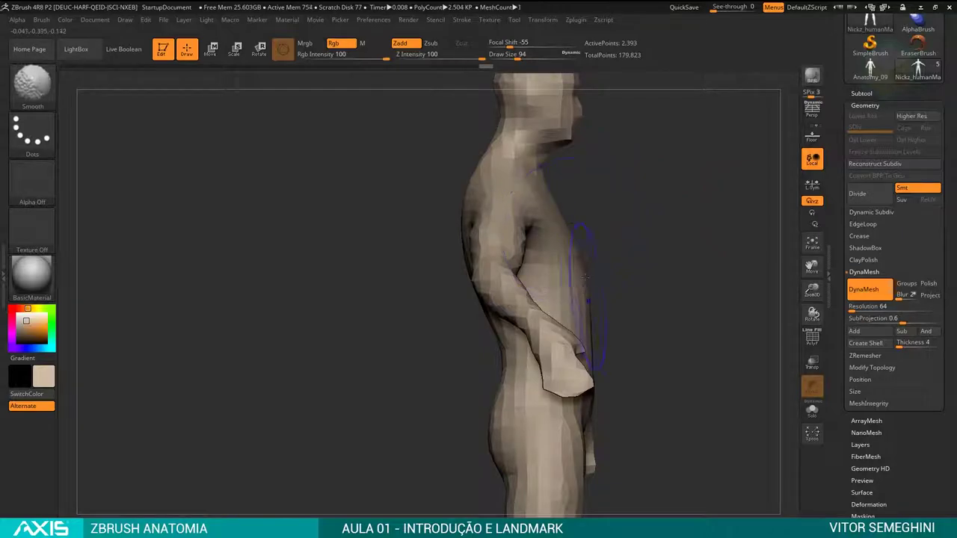
Check the reshaped figure from side profile and front views.
{"action": "mouse_move", "coordinate": [592, 305]}
{"action": "left_mouse_down", "text": "alt"}
{"action": "mouse_move", "coordinate": [675, 167]}
{"action": "mouse_move", "coordinate": [571, 143]}
{"action": "mouse_move", "coordinate": [636, 162]}
{"action": "mouse_move", "coordinate": [492, 184]}
{"action": "left_mouse_up", "text": "alt"}
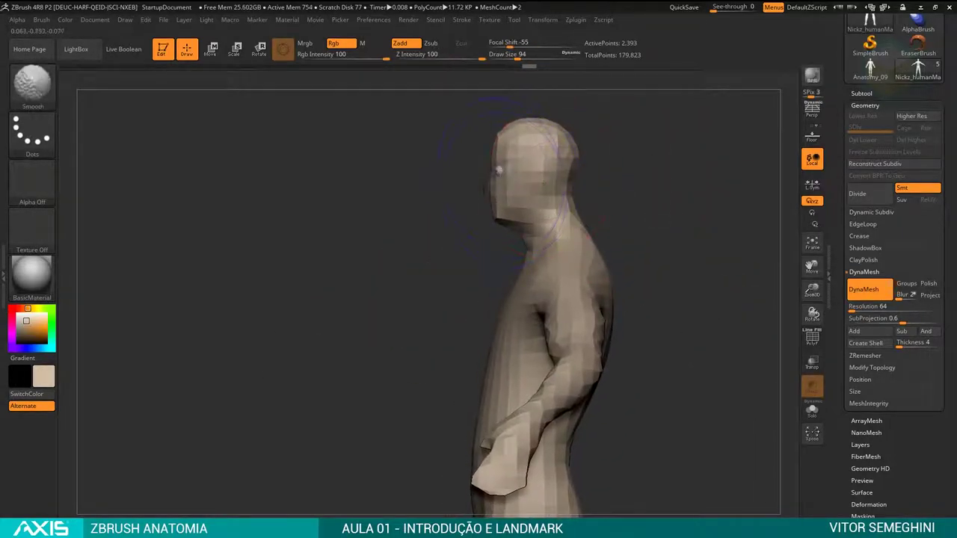
{"action": "mouse_move", "coordinate": [590, 247]}
{"action": "left_mouse_down", "text": "shift"}
{"action": "mouse_move", "coordinate": [651, 180]}
{"action": "mouse_move", "coordinate": [548, 346]}
{"action": "left_mouse_up", "text": "shift"}
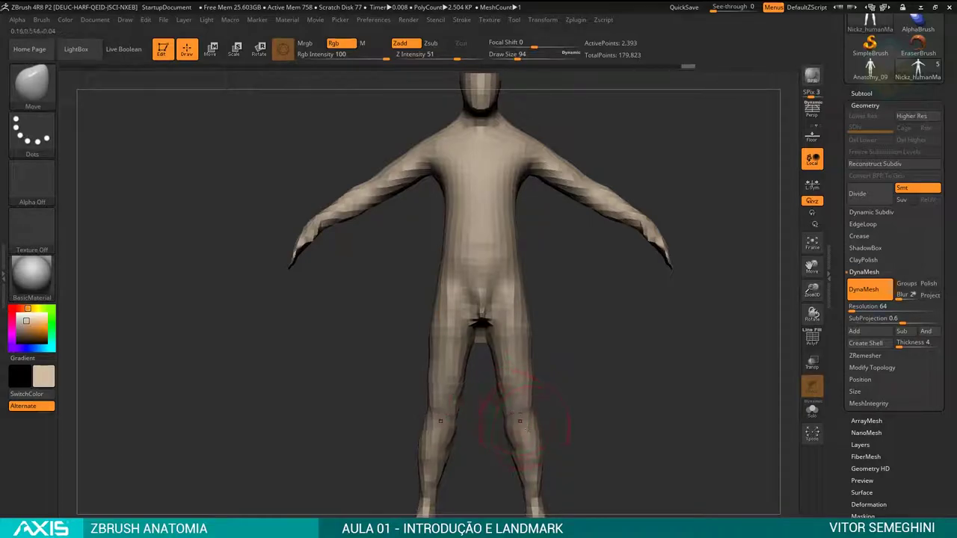
{"action": "left_click_drag", "start_coordinate": [419, 478], "coordinate": [418, 419], "text": "alt"}
{"action": "mouse_move", "coordinate": [673, 247]}
{"action": "left_mouse_down", "text": "shift"}
{"action": "mouse_move", "coordinate": [539, 243]}
{"action": "mouse_move", "coordinate": [628, 214]}
{"action": "mouse_move", "coordinate": [632, 273]}
{"action": "mouse_move", "coordinate": [731, 269]}
{"action": "left_mouse_up", "text": "shift"}
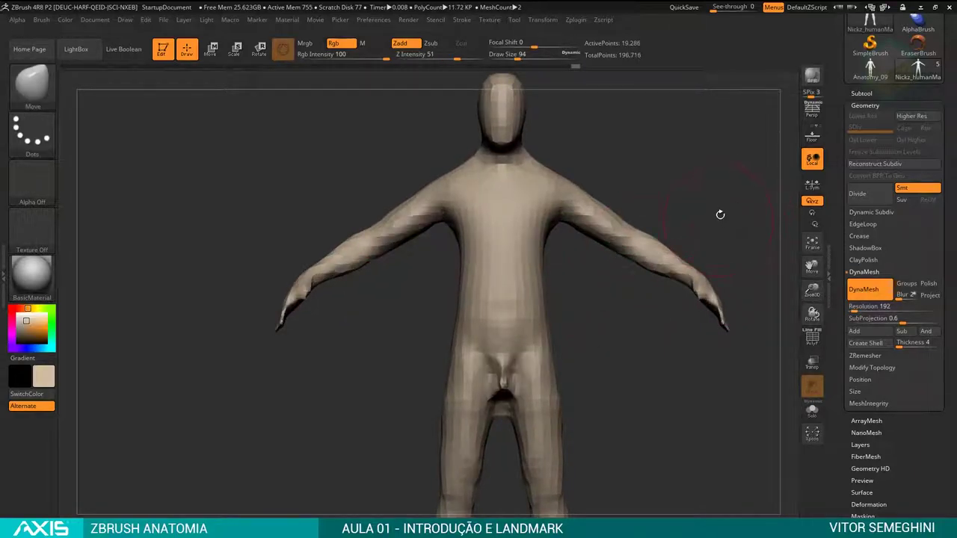
Remesh at resolution 192, shrink the brush to 44, and smooth the crotch and body surface.
{"action": "mouse_move", "coordinate": [720, 213]}
{"action": "left_mouse_down", "text": "ctrl"}
{"action": "mouse_move", "coordinate": [680, 164]}
{"action": "mouse_move", "coordinate": [579, 327]}
{"action": "left_mouse_up", "text": "ctrl"}
{"action": "key", "text": "space"}
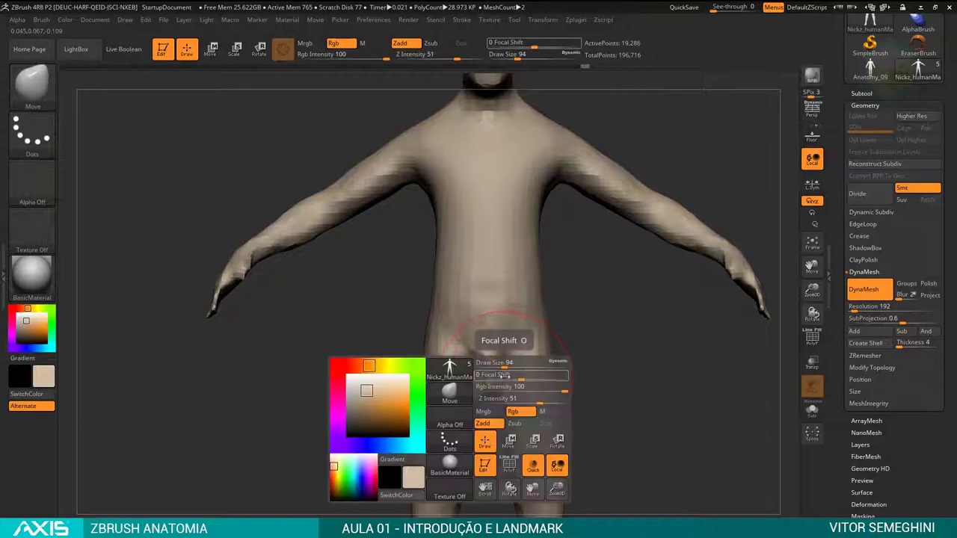
{"action": "left_click_drag", "start_coordinate": [523, 342], "coordinate": [497, 344]}
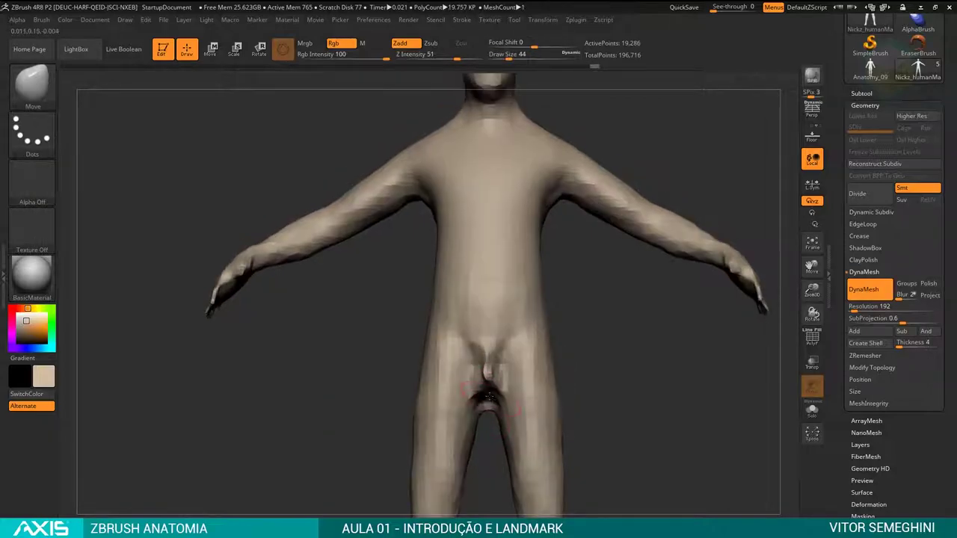
{"action": "left_click_drag", "start_coordinate": [486, 401], "coordinate": [490, 390], "text": "shift"}
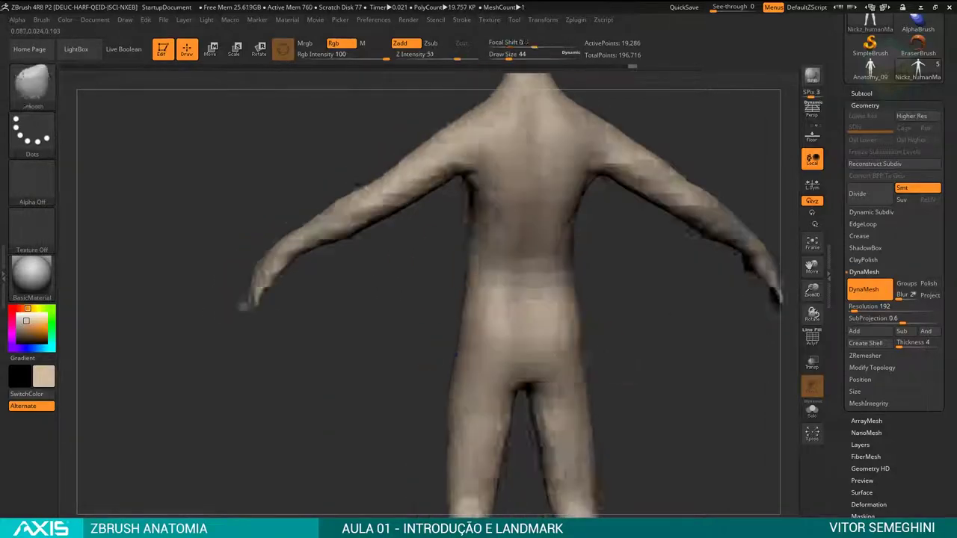
{"action": "mouse_move", "coordinate": [626, 278]}
{"action": "left_mouse_down"}
{"action": "mouse_move", "coordinate": [682, 225]}
{"action": "mouse_move", "coordinate": [687, 267]}
{"action": "left_mouse_up"}
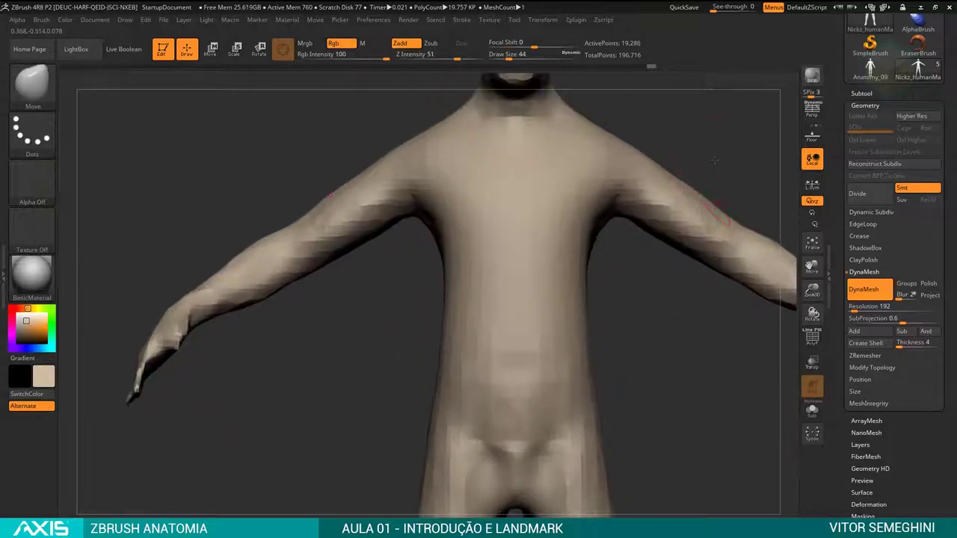
Compare against the Anatomy_09 reference, then switch back to the low-poly base figure.
{"action": "left_click", "coordinate": [868, 71]}
{"action": "mouse_move", "coordinate": [704, 159]}
{"action": "left_mouse_down", "text": "alt"}
{"action": "mouse_move", "coordinate": [690, 152]}
{"action": "mouse_move", "coordinate": [569, 219]}
{"action": "left_mouse_up", "text": "alt"}
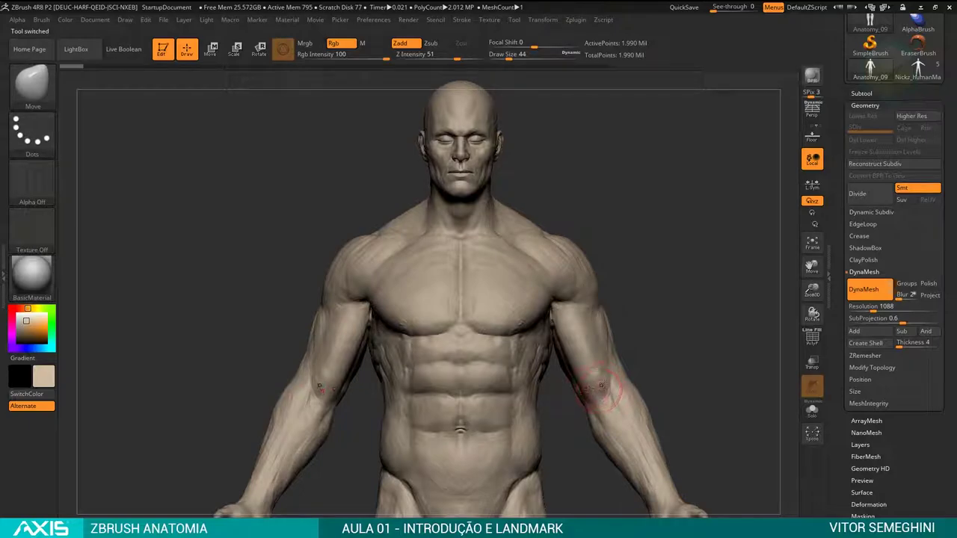
{"action": "key", "text": "alt+Tab"}
{"action": "key", "text": "alt+Tab"}
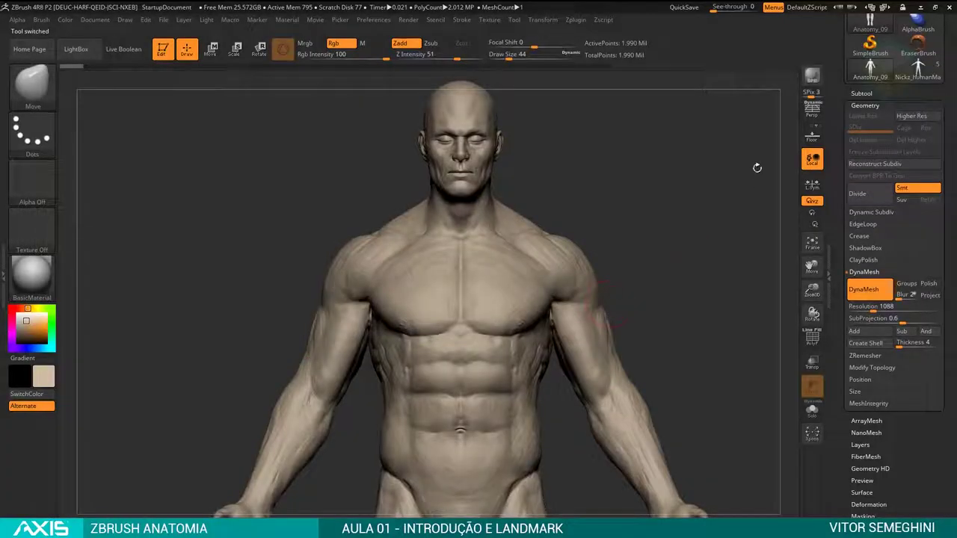
{"action": "left_click", "coordinate": [918, 67]}
{"action": "left_click_drag", "start_coordinate": [643, 217], "coordinate": [657, 224]}
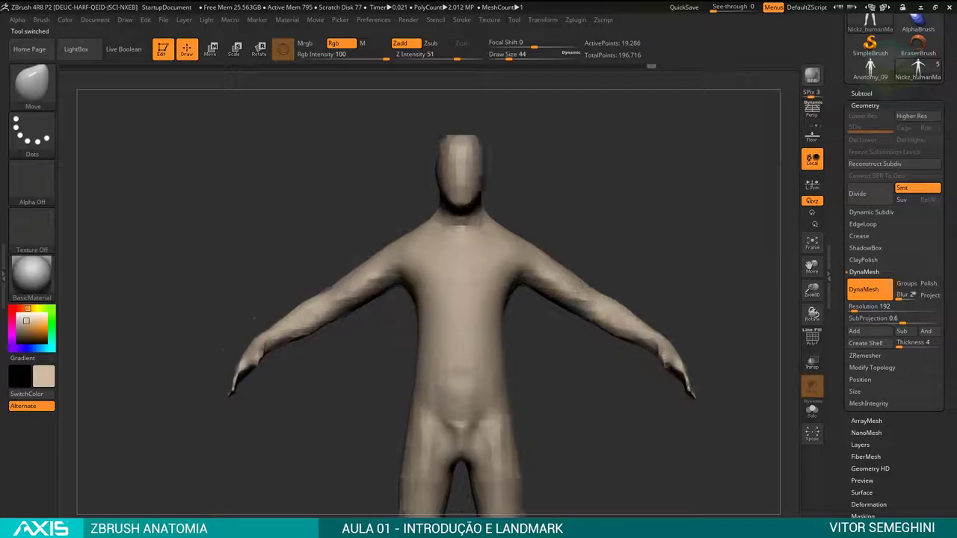
{"action": "right_click_drag", "start_coordinate": [658, 224], "coordinate": [733, 257], "text": "ctrl"}
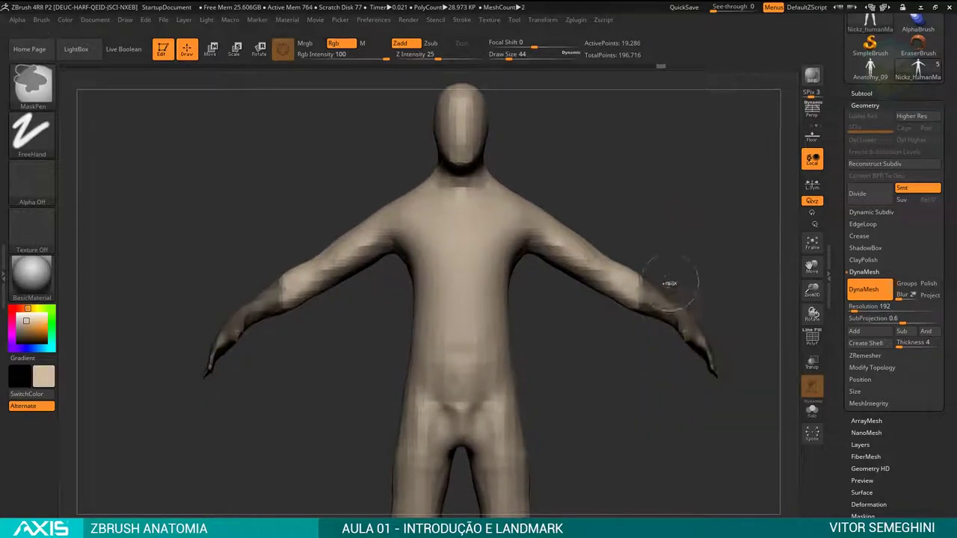
Mask both arms, invert the mask, and Transpose-rotate the arms down from the shoulders.
{"action": "left_click_drag", "start_coordinate": [670, 283], "coordinate": [599, 196], "text": "ctrl"}
{"action": "left_click_drag", "start_coordinate": [588, 242], "coordinate": [573, 263], "text": "ctrl"}
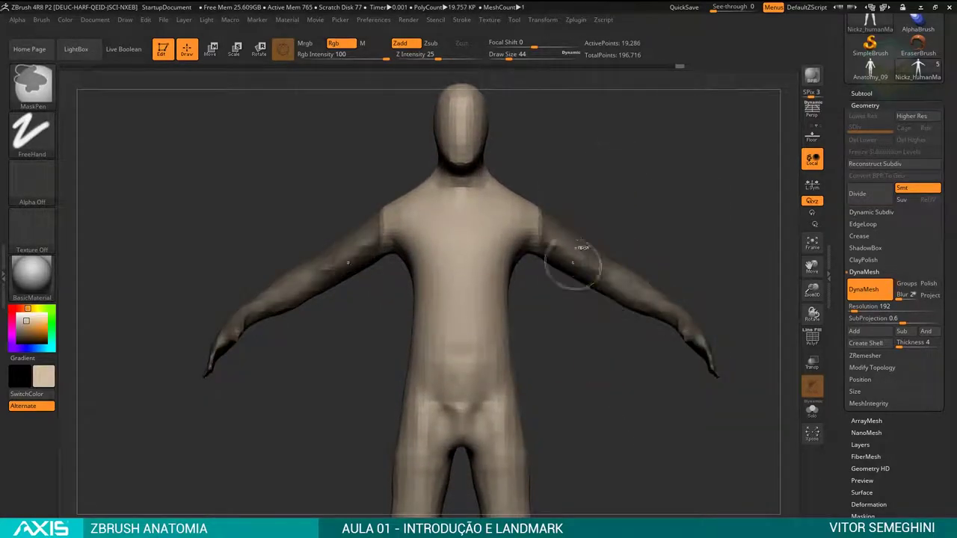
{"action": "left_click", "coordinate": [563, 197], "text": "ctrl"}
{"action": "key", "text": "w"}
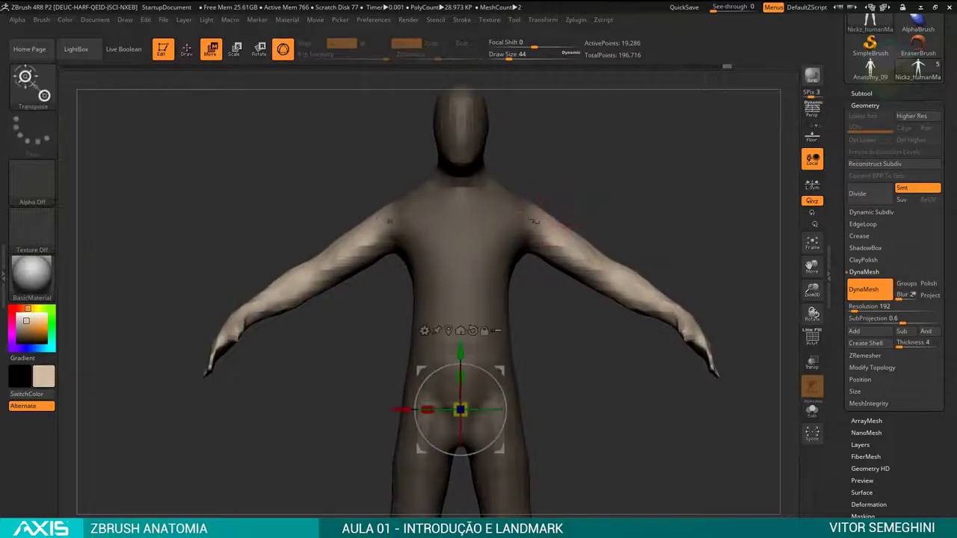
{"action": "left_click", "coordinate": [534, 221]}
{"action": "left_click_drag", "start_coordinate": [523, 258], "coordinate": [518, 214]}
{"action": "key", "text": "q"}
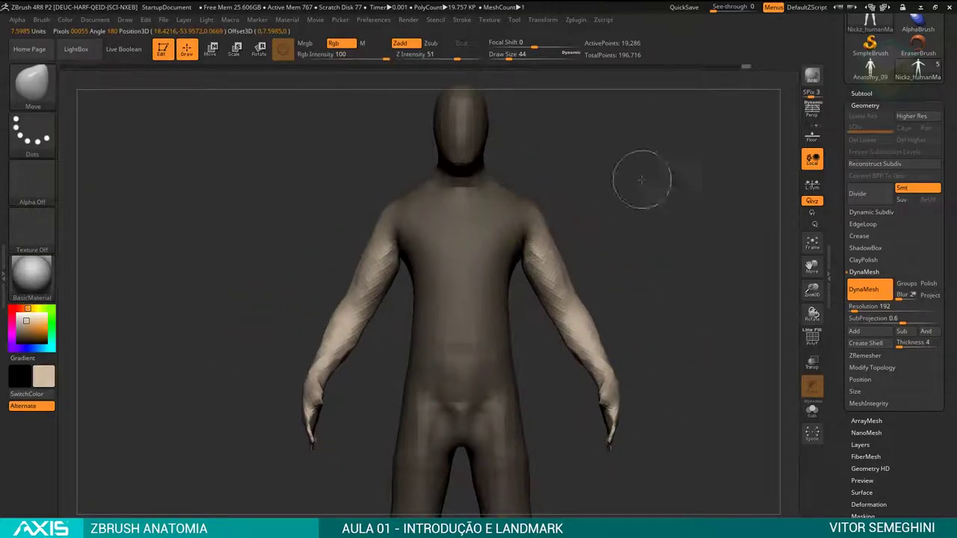
{"action": "left_click_drag", "start_coordinate": [642, 179], "coordinate": [623, 223]}
Select the DamStandard brush and orbit the figure to close in on the torso.
{"action": "key", "text": "b"}
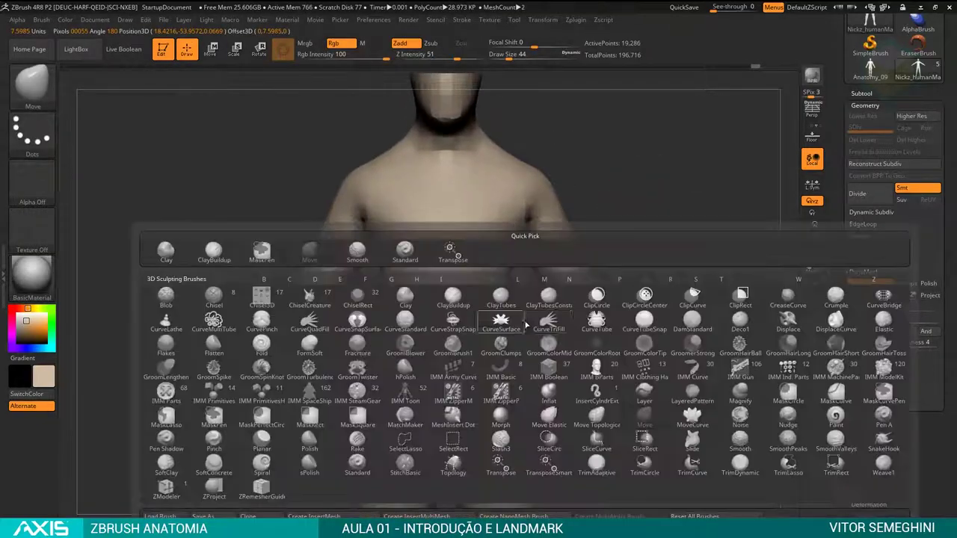
{"action": "key", "text": "d"}
{"action": "key", "text": "s"}
{"action": "mouse_move", "coordinate": [530, 338]}
{"action": "left_mouse_down"}
{"action": "mouse_move", "coordinate": [530, 306]}
{"action": "mouse_move", "coordinate": [478, 303]}
{"action": "left_mouse_up"}
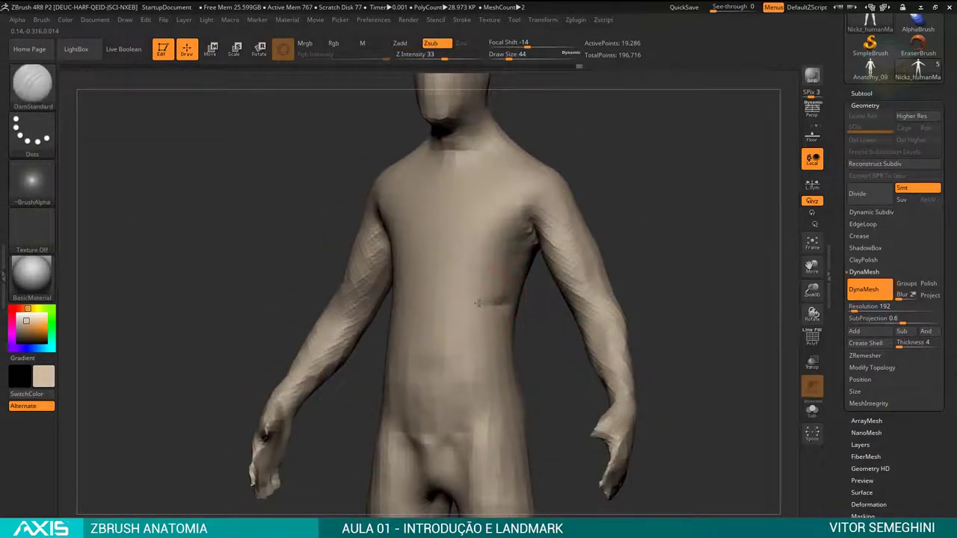
{"action": "mouse_move", "coordinate": [536, 314]}
{"action": "left_mouse_down"}
{"action": "mouse_move", "coordinate": [620, 256]}
{"action": "mouse_move", "coordinate": [513, 309]}
{"action": "mouse_move", "coordinate": [528, 304]}
{"action": "left_mouse_up"}
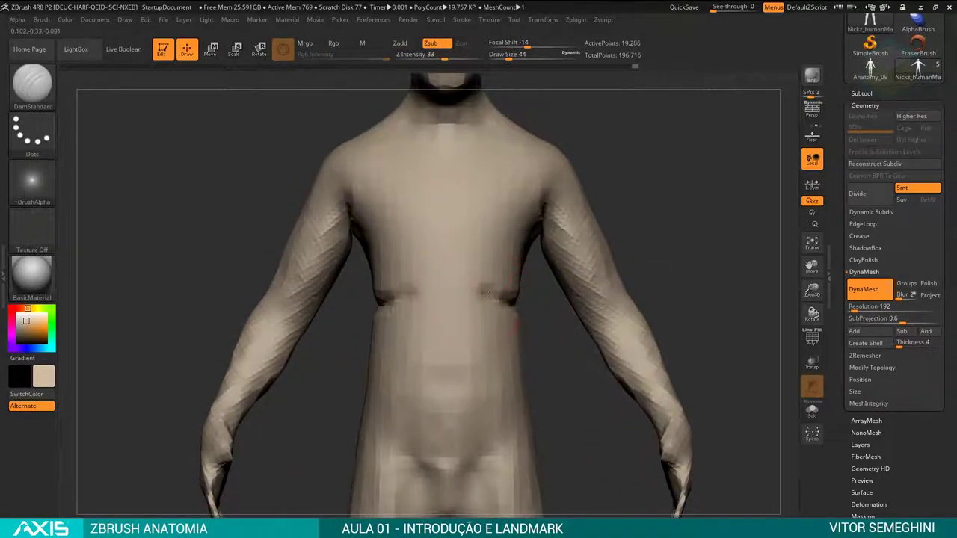
{"action": "left_click_drag", "start_coordinate": [543, 316], "coordinate": [580, 307]}
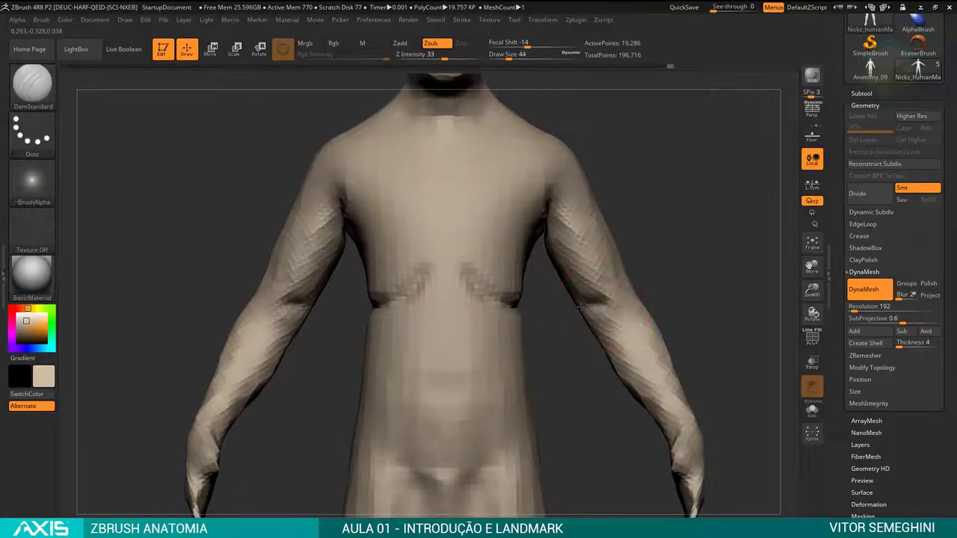
{"action": "mouse_move", "coordinate": [663, 240]}
{"action": "left_mouse_down"}
{"action": "mouse_move", "coordinate": [711, 237]}
{"action": "mouse_move", "coordinate": [689, 261]}
{"action": "mouse_move", "coordinate": [575, 243]}
{"action": "mouse_move", "coordinate": [678, 261]}
{"action": "mouse_move", "coordinate": [564, 319]}
{"action": "mouse_move", "coordinate": [632, 267]}
{"action": "left_mouse_up"}
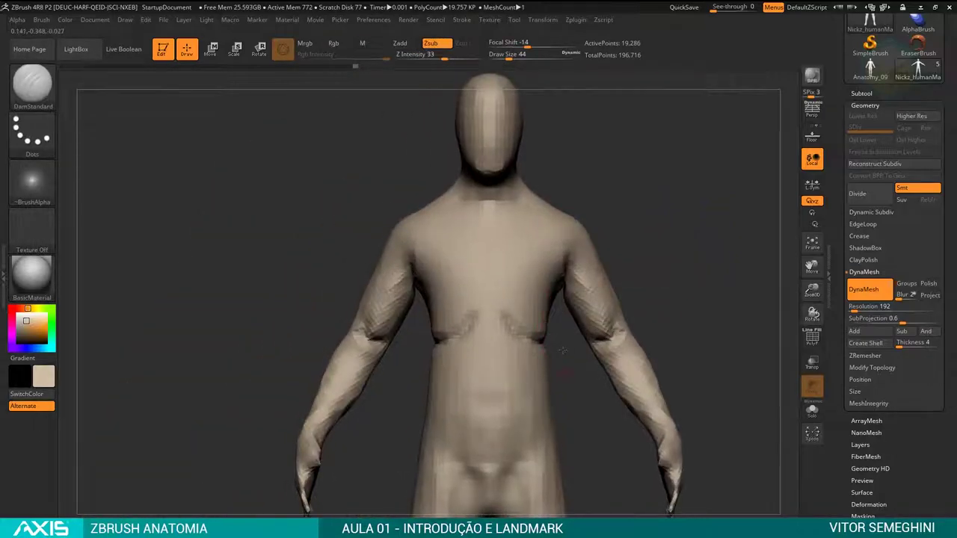
{"action": "mouse_move", "coordinate": [562, 351]}
{"action": "left_mouse_down"}
{"action": "mouse_move", "coordinate": [524, 344]}
{"action": "mouse_move", "coordinate": [576, 353]}
{"action": "mouse_move", "coordinate": [494, 273]}
{"action": "left_mouse_up"}
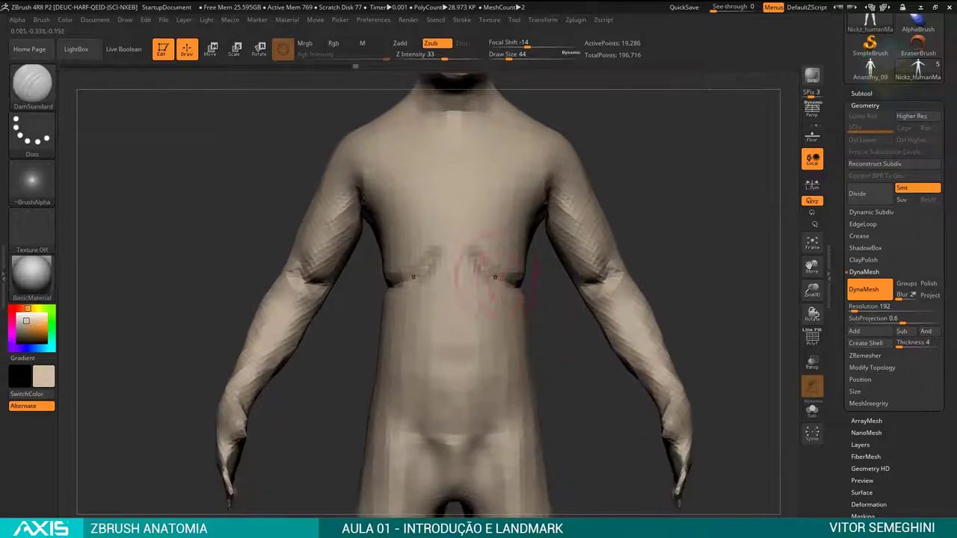
Deepen the two vertical abdominal grooves and carve a groove down the sternum.
{"action": "left_click_drag", "start_coordinate": [495, 284], "coordinate": [498, 392]}
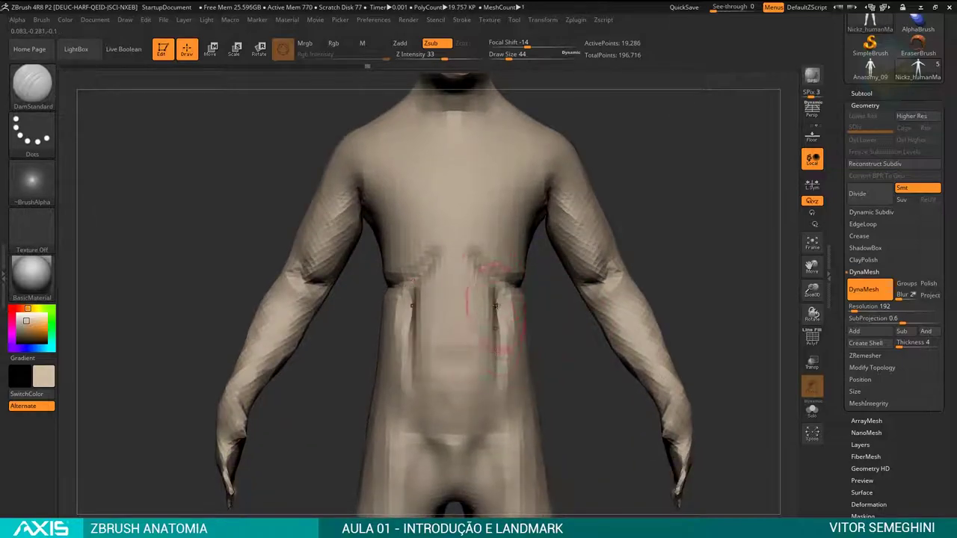
{"action": "left_click_drag", "start_coordinate": [487, 303], "coordinate": [493, 407]}
{"action": "mouse_move", "coordinate": [490, 329]}
{"action": "left_mouse_down"}
{"action": "mouse_move", "coordinate": [486, 441]}
{"action": "mouse_move", "coordinate": [469, 472]}
{"action": "left_mouse_up"}
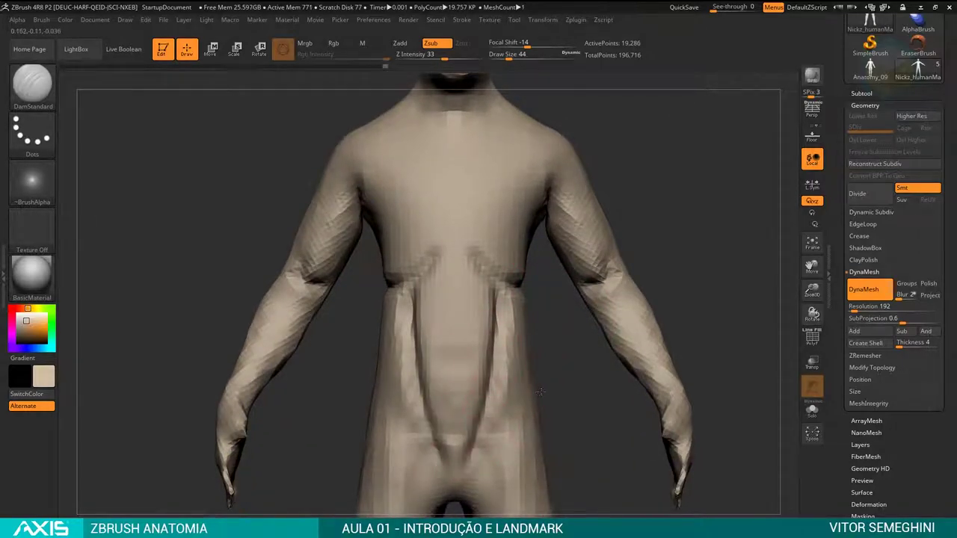
{"action": "left_click_drag", "start_coordinate": [547, 354], "coordinate": [544, 420], "text": "alt"}
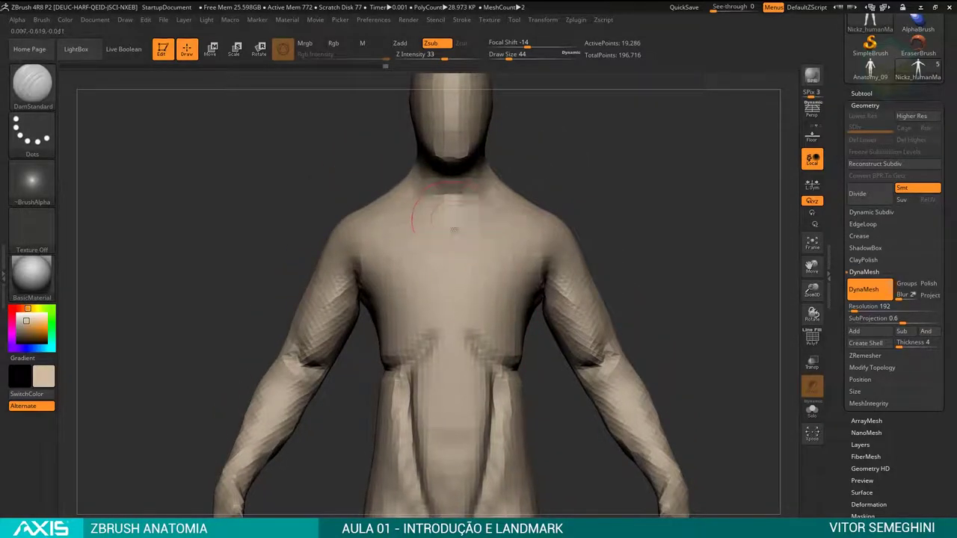
{"action": "left_click_drag", "start_coordinate": [453, 221], "coordinate": [452, 348]}
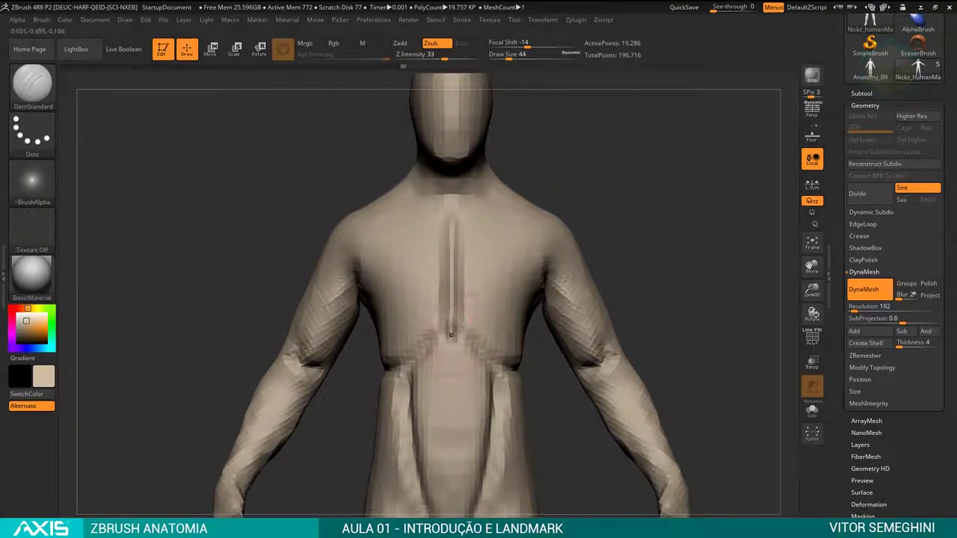
{"action": "left_click_drag", "start_coordinate": [609, 251], "coordinate": [583, 267], "text": "alt"}
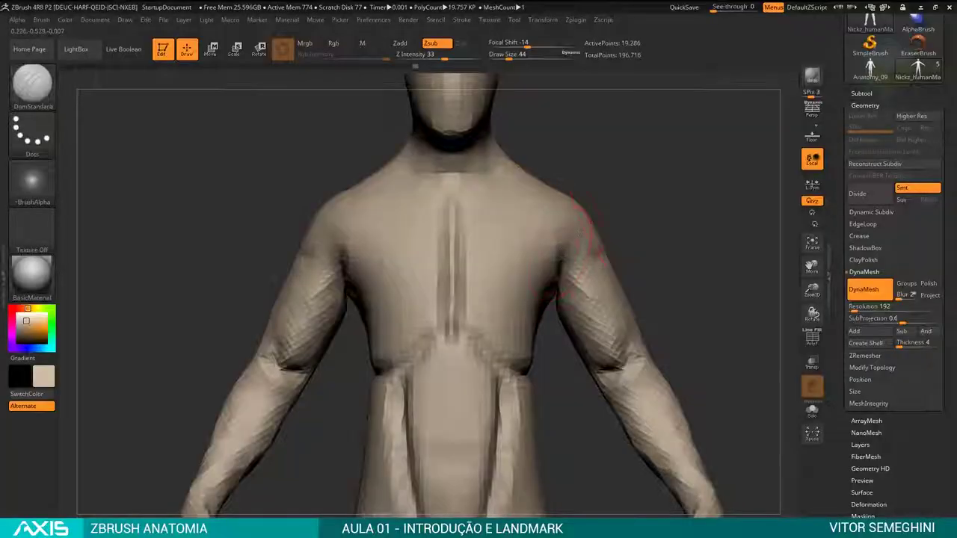
Switch to Anatomy_09 and mark three horizontal landmark lines across its upper, middle and lower chest.
{"action": "left_click", "coordinate": [870, 69]}
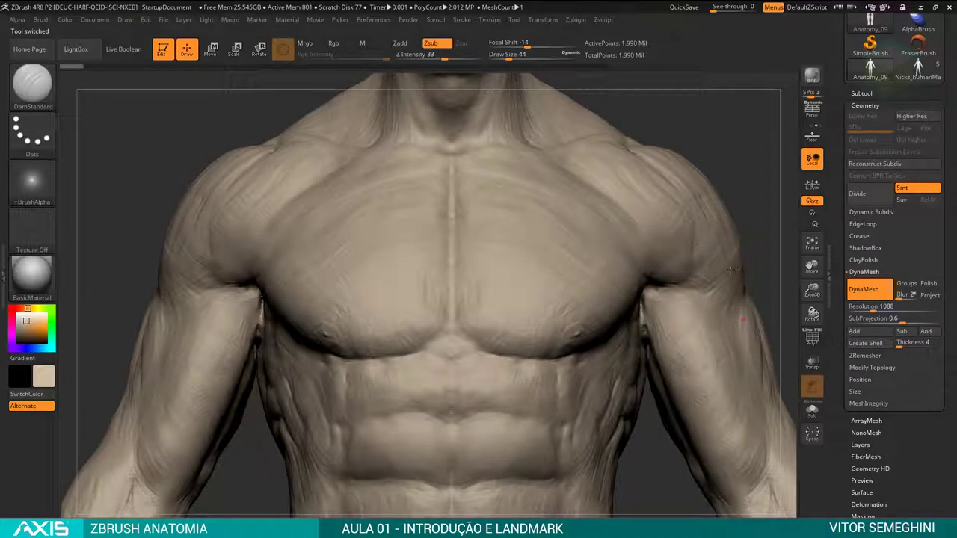
{"action": "left_click_drag", "start_coordinate": [733, 269], "coordinate": [472, 258]}
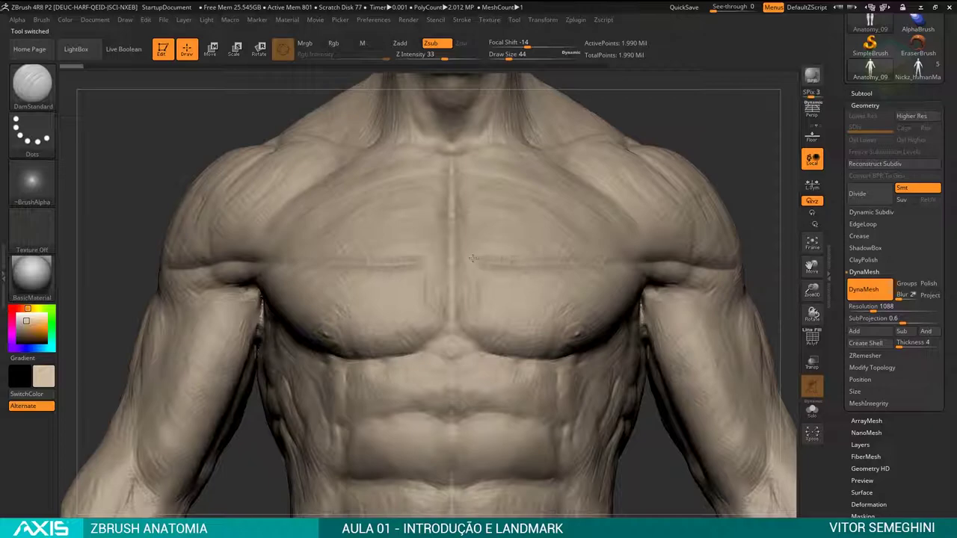
{"action": "mouse_move", "coordinate": [474, 192]}
{"action": "left_mouse_down"}
{"action": "mouse_move", "coordinate": [533, 193]}
{"action": "mouse_move", "coordinate": [590, 218]}
{"action": "left_mouse_up"}
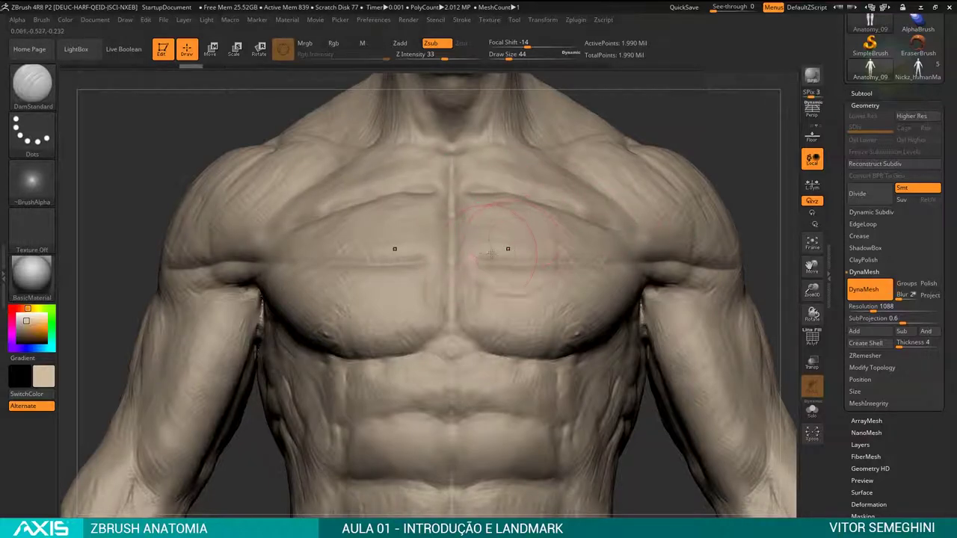
{"action": "mouse_move", "coordinate": [482, 260]}
{"action": "left_mouse_down"}
{"action": "mouse_move", "coordinate": [694, 260]}
{"action": "mouse_move", "coordinate": [695, 234]}
{"action": "left_mouse_up"}
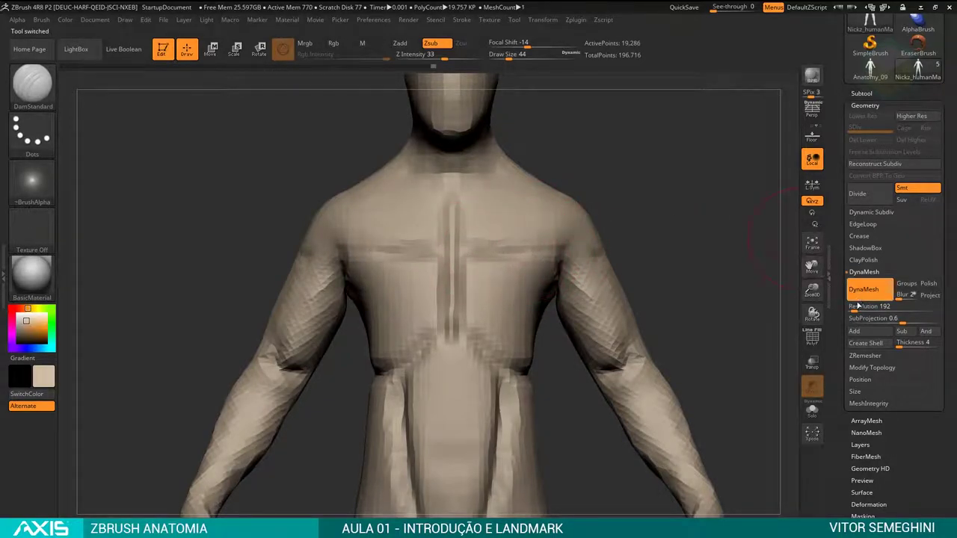
Remesh the base figure with DynaMesh at resolution 312.
{"action": "left_click", "coordinate": [874, 307]}
{"action": "type", "text": "312"}
{"action": "key", "text": "Return"}
{"action": "left_click_drag", "start_coordinate": [666, 203], "coordinate": [684, 243], "text": "ctrl"}
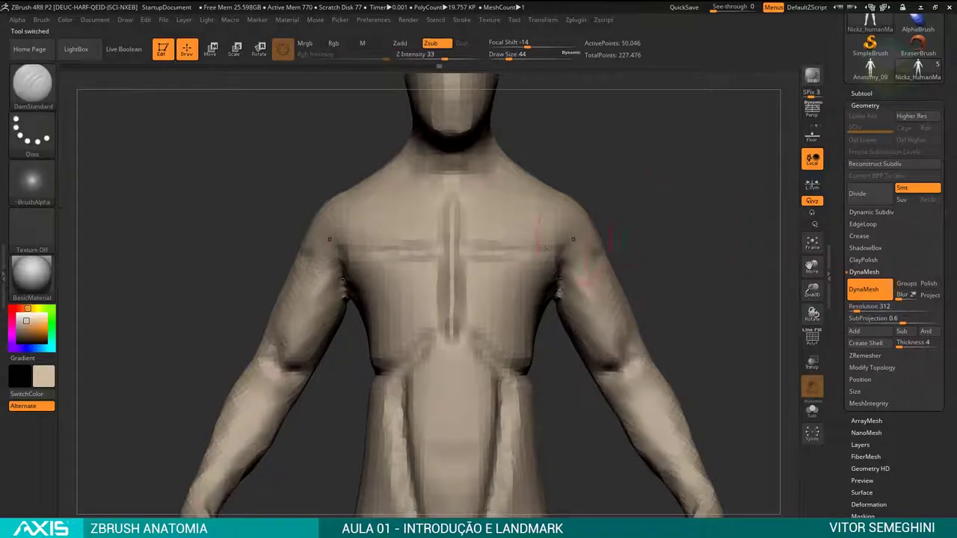
With Draw Size lowered to 18, widen the sternum groove and carve pectoral creases toward the armpits.
{"action": "key", "text": "space"}
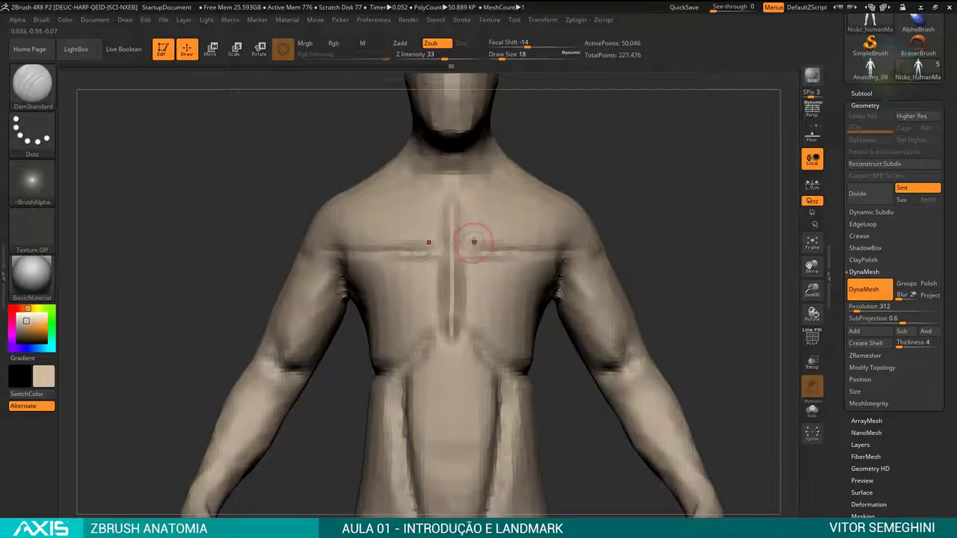
{"action": "left_click_drag", "start_coordinate": [467, 242], "coordinate": [466, 247]}
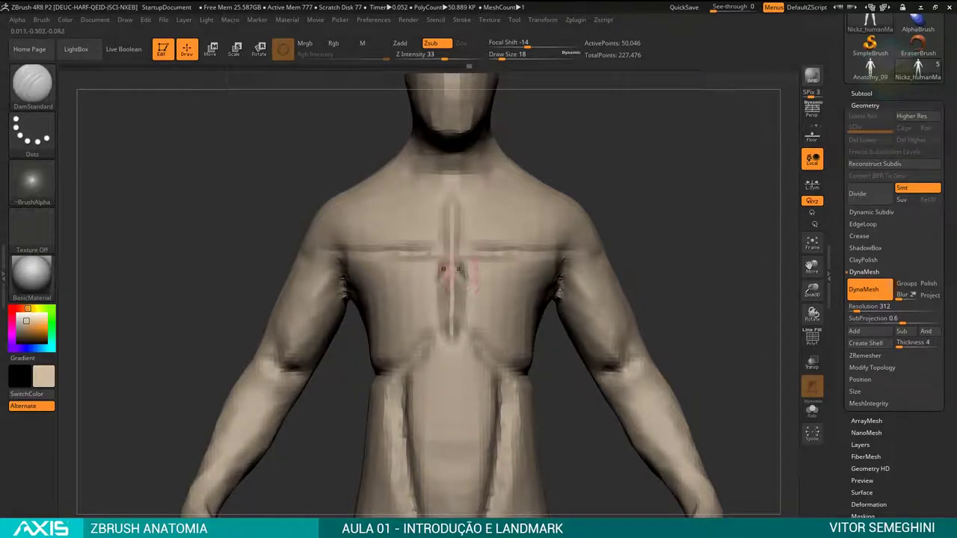
{"action": "mouse_move", "coordinate": [458, 270]}
{"action": "left_mouse_down"}
{"action": "mouse_move", "coordinate": [557, 284]}
{"action": "mouse_move", "coordinate": [465, 278]}
{"action": "mouse_move", "coordinate": [523, 294]}
{"action": "left_mouse_up"}
{"action": "left_click_drag", "start_coordinate": [606, 258], "coordinate": [554, 281]}
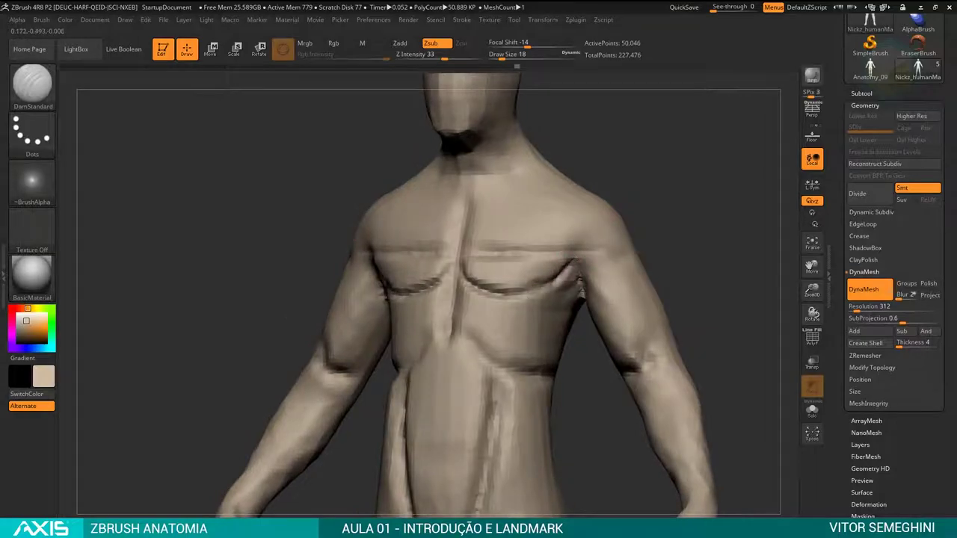
{"action": "mouse_move", "coordinate": [673, 225]}
{"action": "left_mouse_down"}
{"action": "mouse_move", "coordinate": [636, 220]}
{"action": "mouse_move", "coordinate": [641, 284]}
{"action": "left_mouse_up"}
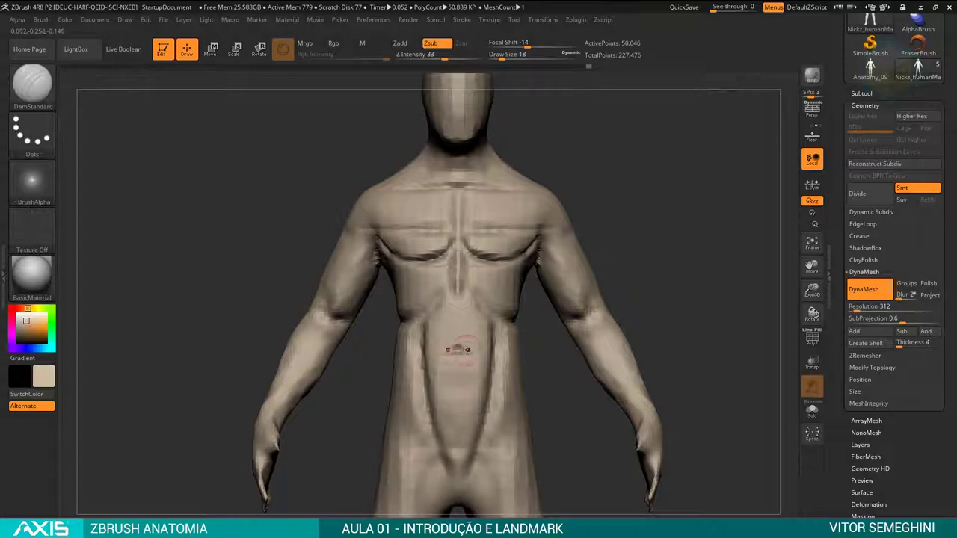
{"action": "mouse_move", "coordinate": [590, 231]}
{"action": "left_mouse_down"}
{"action": "mouse_move", "coordinate": [625, 207]}
{"action": "mouse_move", "coordinate": [620, 188]}
{"action": "mouse_move", "coordinate": [600, 214]}
{"action": "left_mouse_up"}
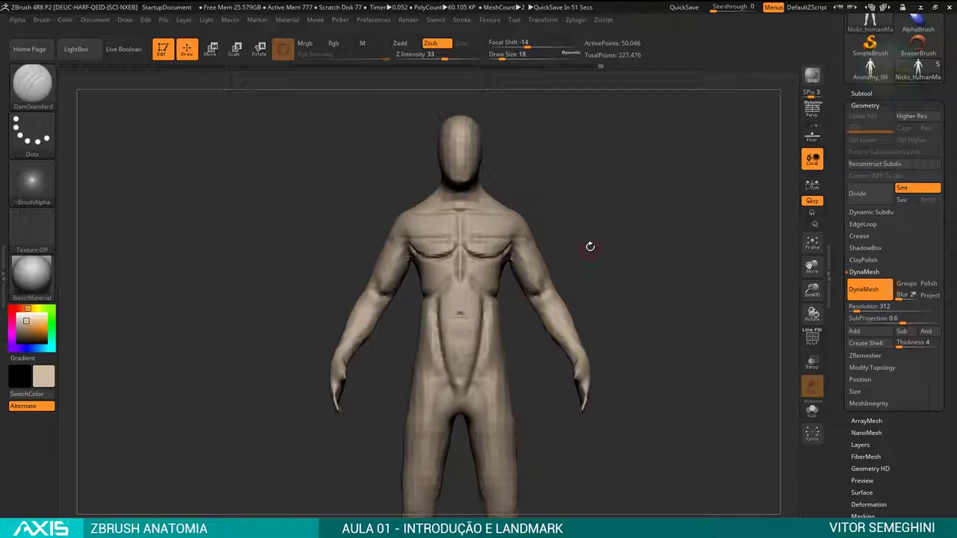
Frame and enlarge Anatomy_09, then leave a front-facing snapshot and rotate a copy to show its back.
{"action": "key", "text": "f"}
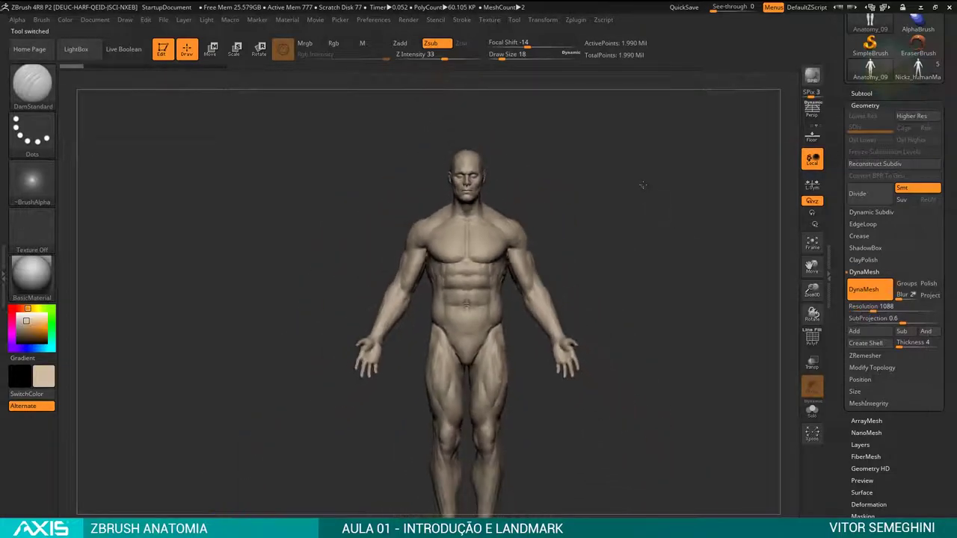
{"action": "right_click_drag", "start_coordinate": [662, 192], "coordinate": [668, 214], "text": "alt"}
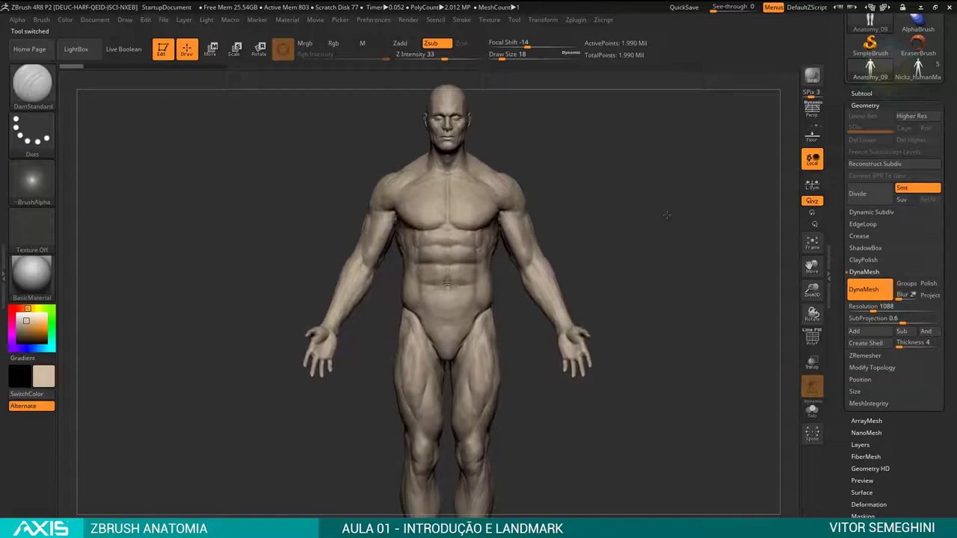
{"action": "key", "text": "shift+s"}
{"action": "mouse_move", "coordinate": [692, 214]}
{"action": "left_mouse_down"}
{"action": "mouse_move", "coordinate": [651, 209]}
{"action": "mouse_move", "coordinate": [795, 203]}
{"action": "mouse_move", "coordinate": [748, 169]}
{"action": "left_mouse_up"}
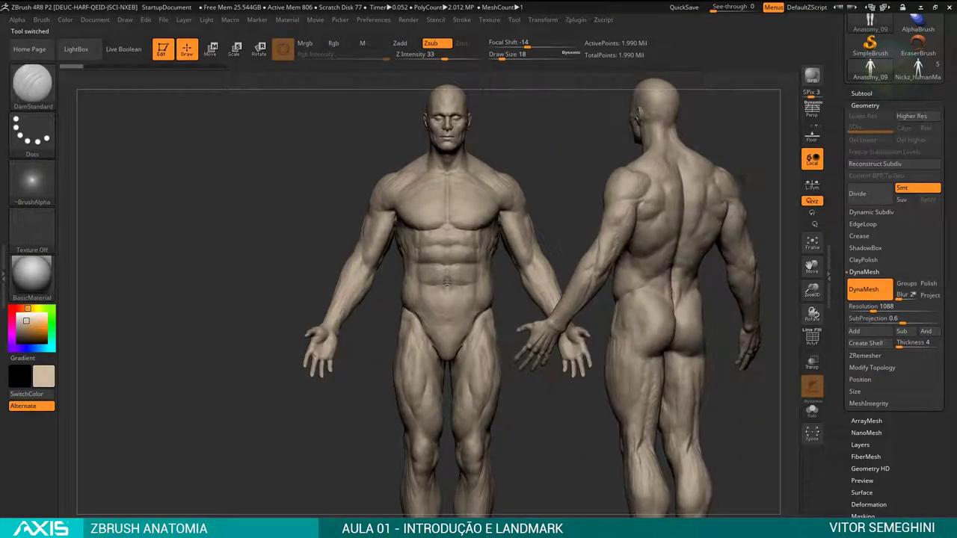